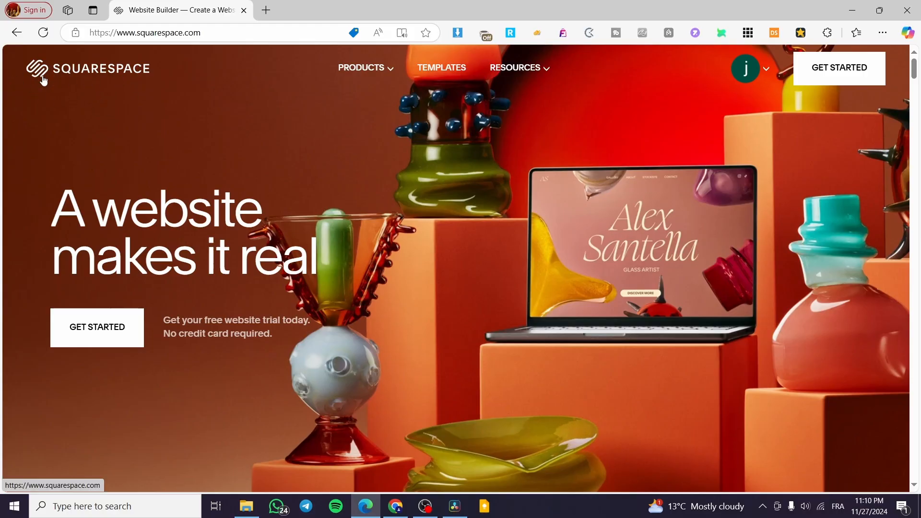
- Open the account dashboard and start creating a new website
click(766, 72)
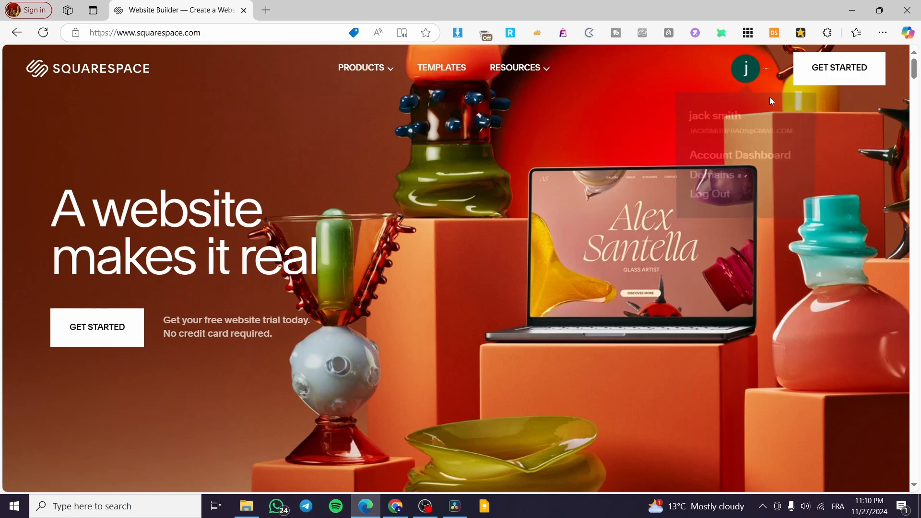
click(755, 160)
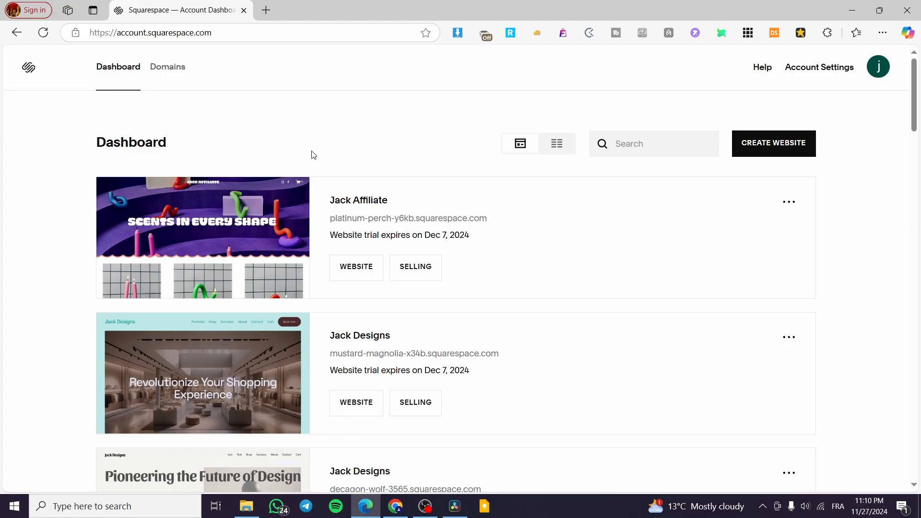
click(782, 135)
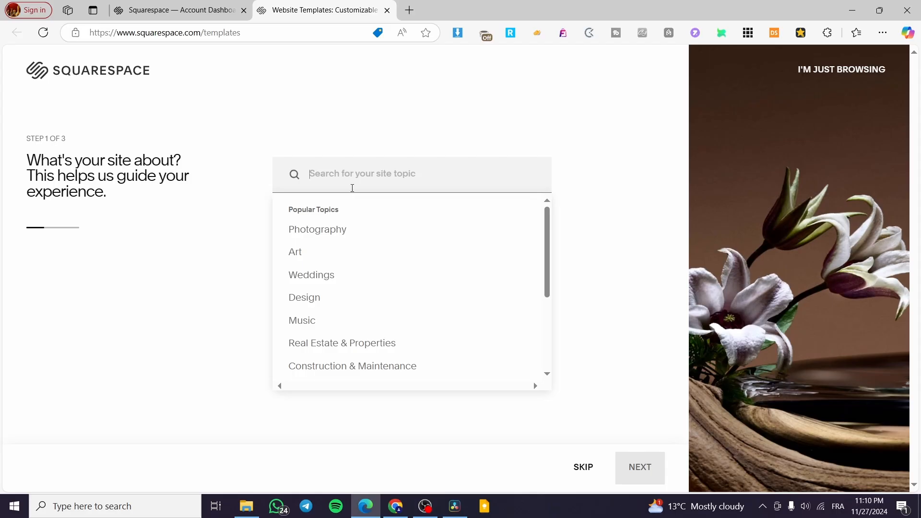
- Try searching the site topics for "print on demand" and clear the search
text(prin)
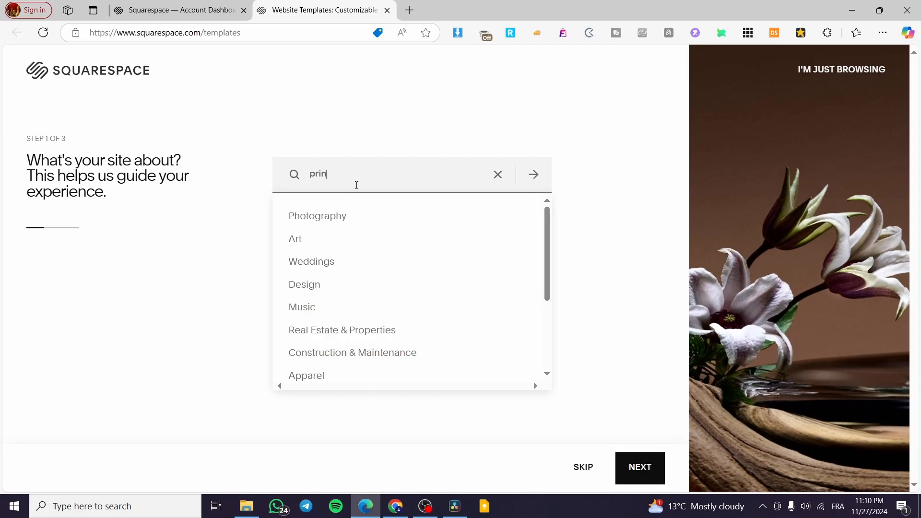
text(t)
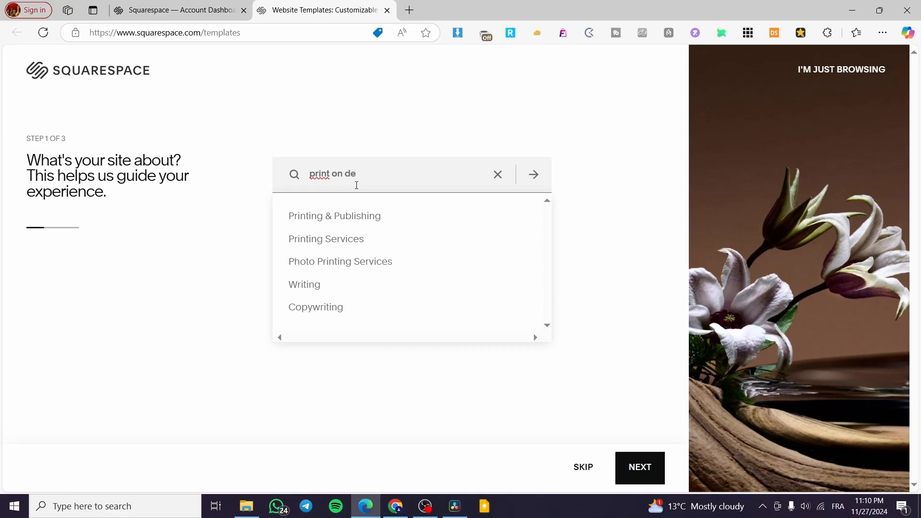
text( on demand)
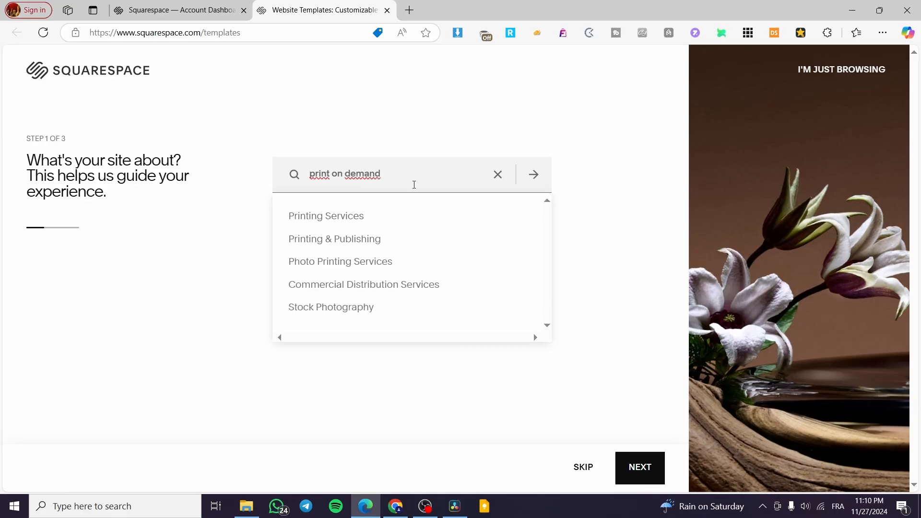
drag(401, 174, 230, 181)
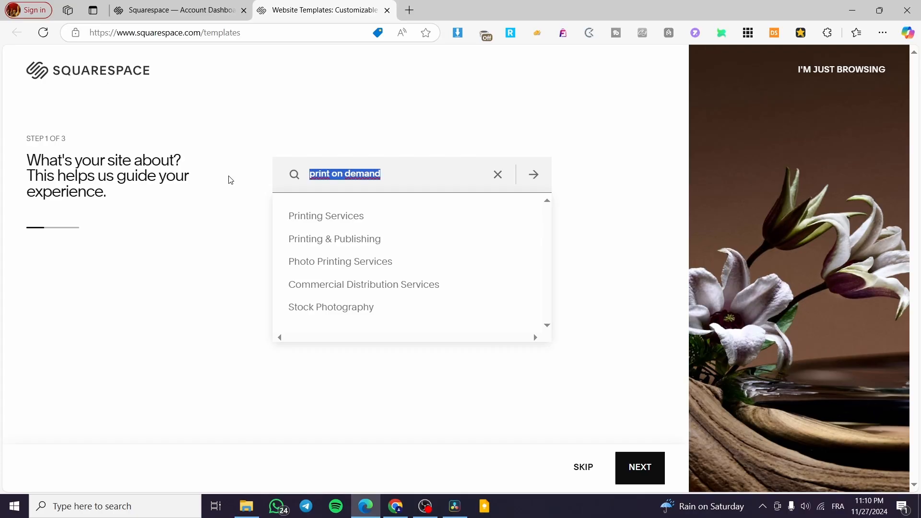
key(BackSpace)
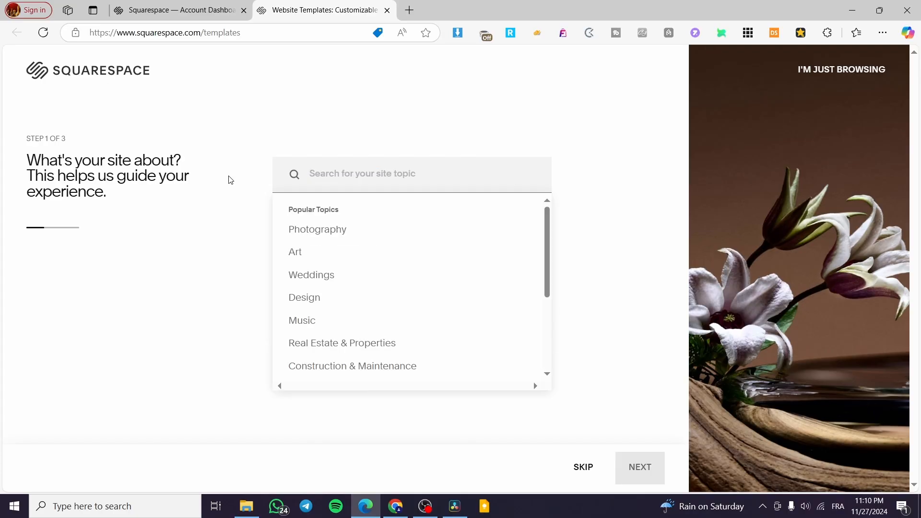
- Search the site topics for "clothes", choose Apparel as the topic and continue to the website purposes
text(clothes)
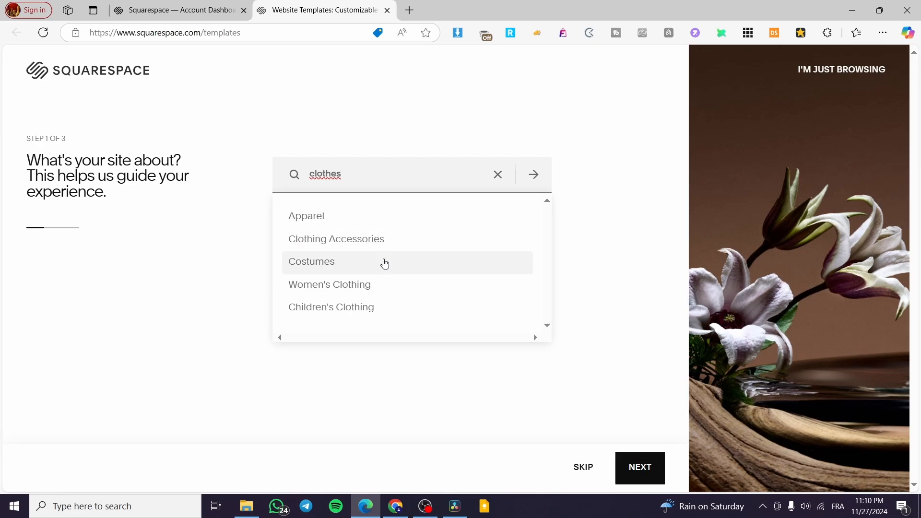
click(402, 215)
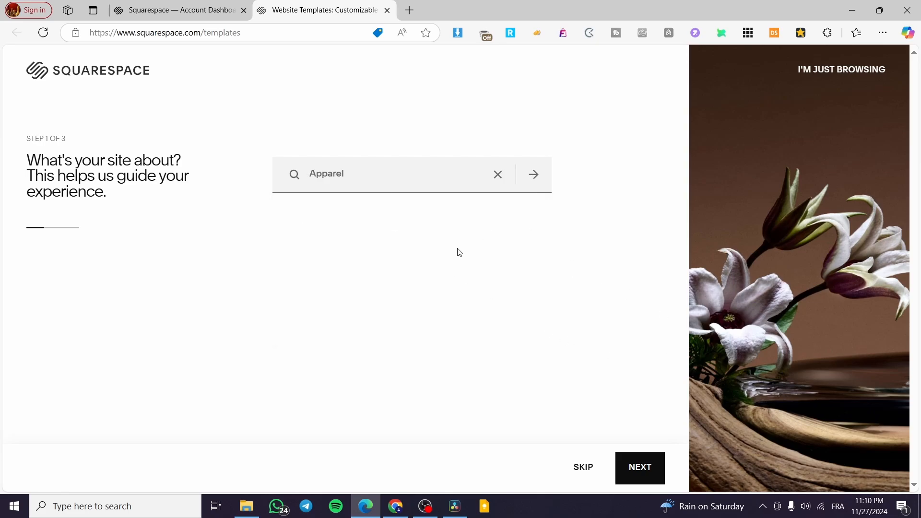
click(652, 462)
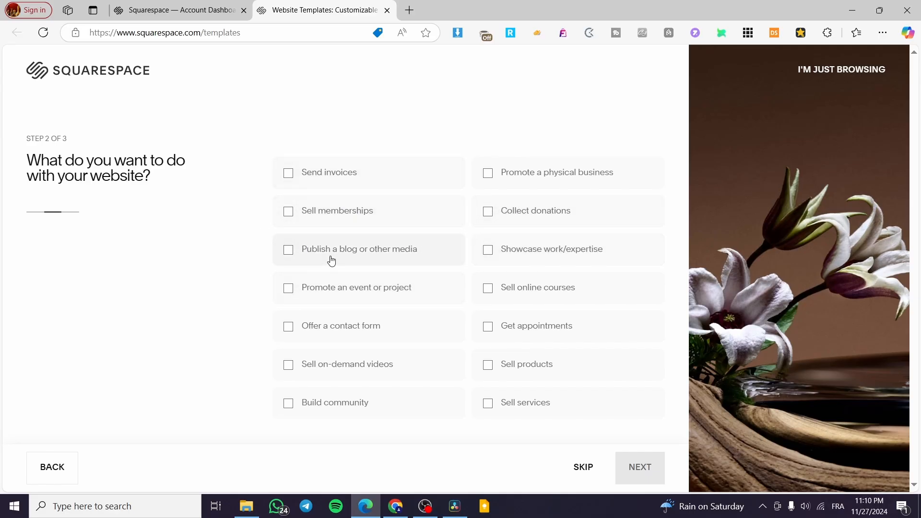
- Choose sending invoices, promoting a physical business, and selling memberships, on-demand videos, products, services and online courses as the website's purposes, and continue
click(331, 173)
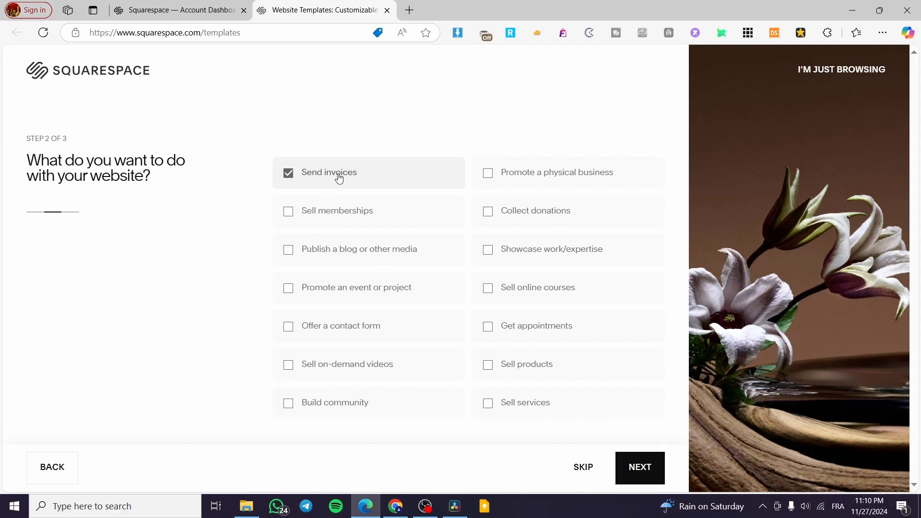
click(404, 223)
click(309, 373)
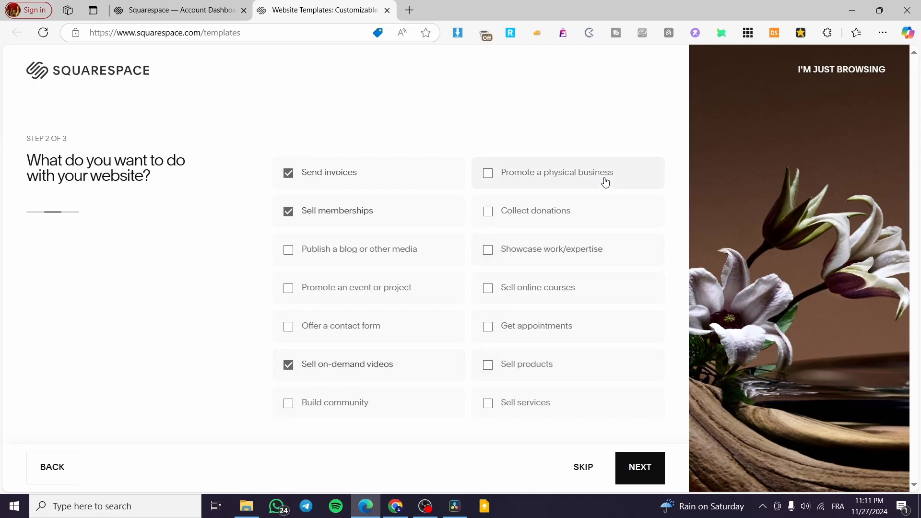
click(556, 370)
click(544, 403)
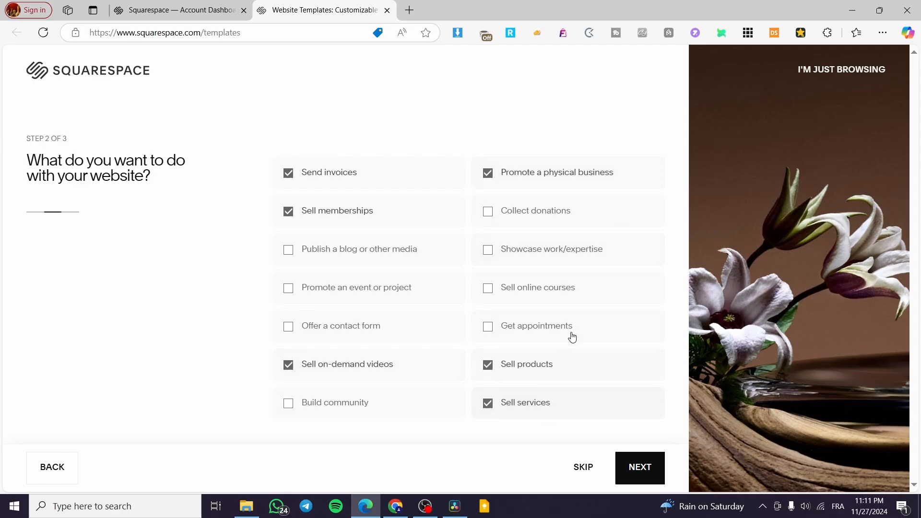
click(580, 294)
click(646, 468)
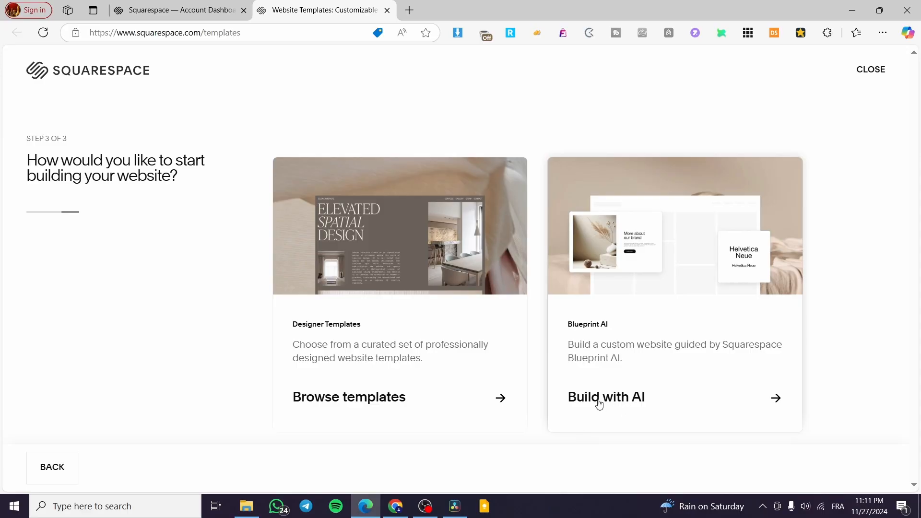
- Browse the designer templates for the fashion store and open the Alameda template
click(343, 391)
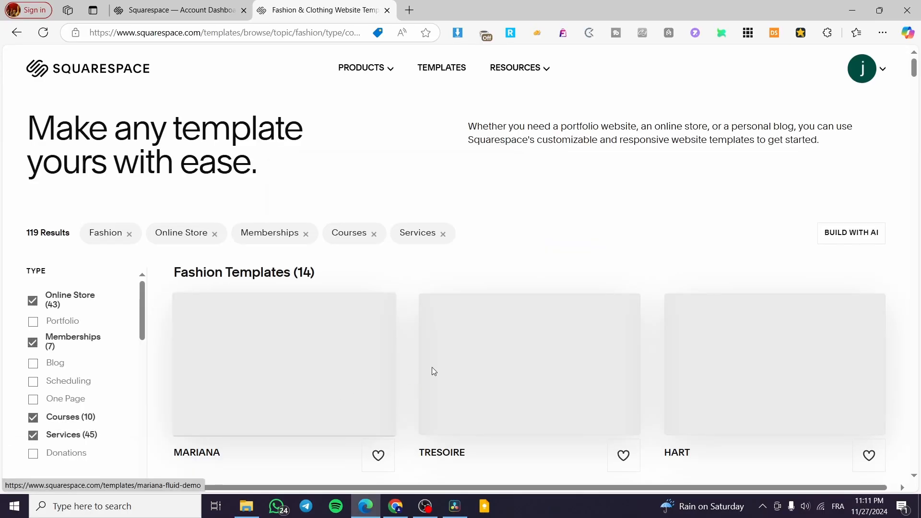
scroll(759, 260, down, 6)
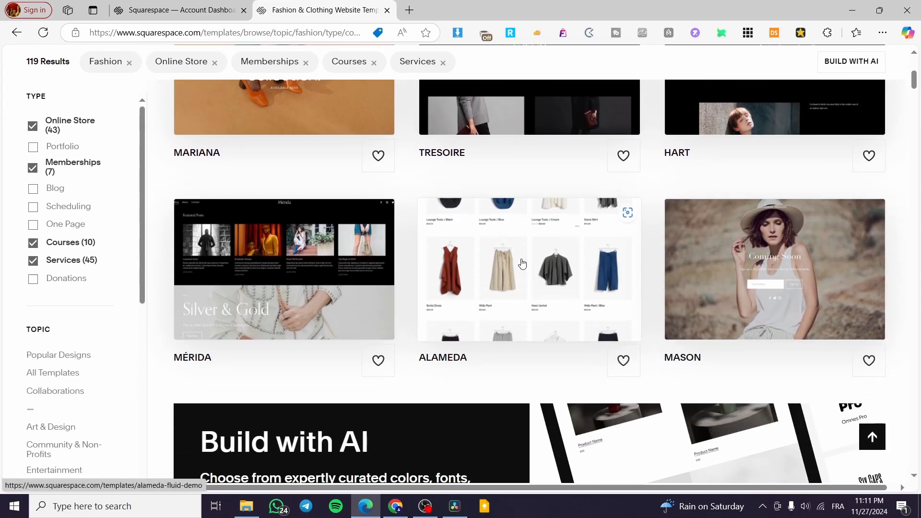
scroll(359, 284, down, 3)
scroll(531, 305, down, 6)
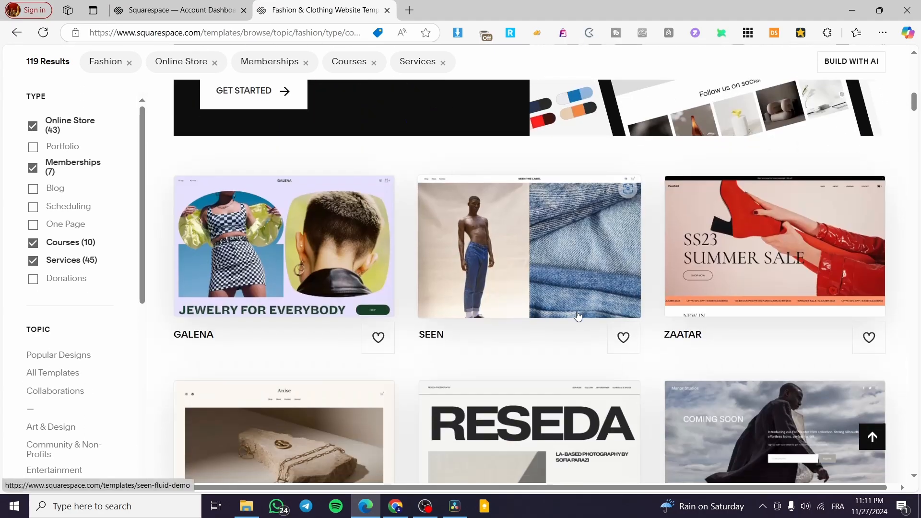
scroll(577, 309, up, 8)
click(555, 212)
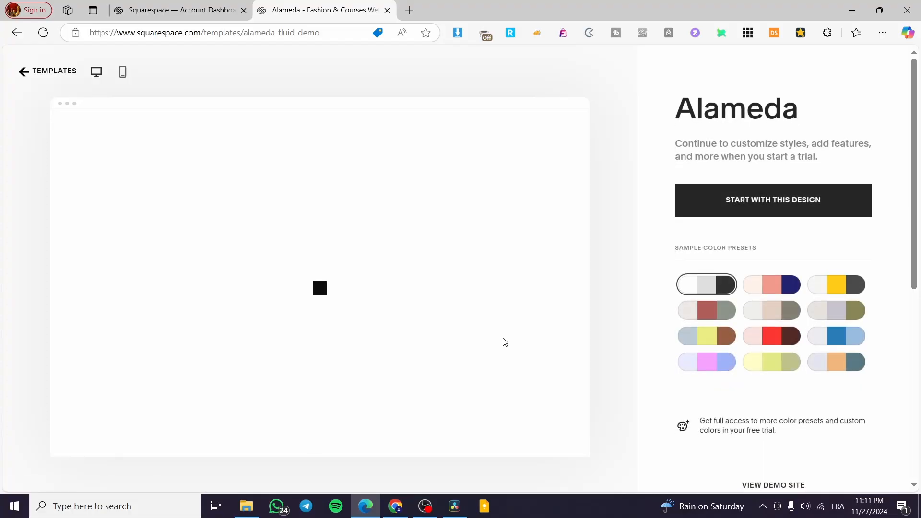
- Preview several sample color presets on the Alameda template and select the pale lavender, pink and periwinkle one
click(786, 294)
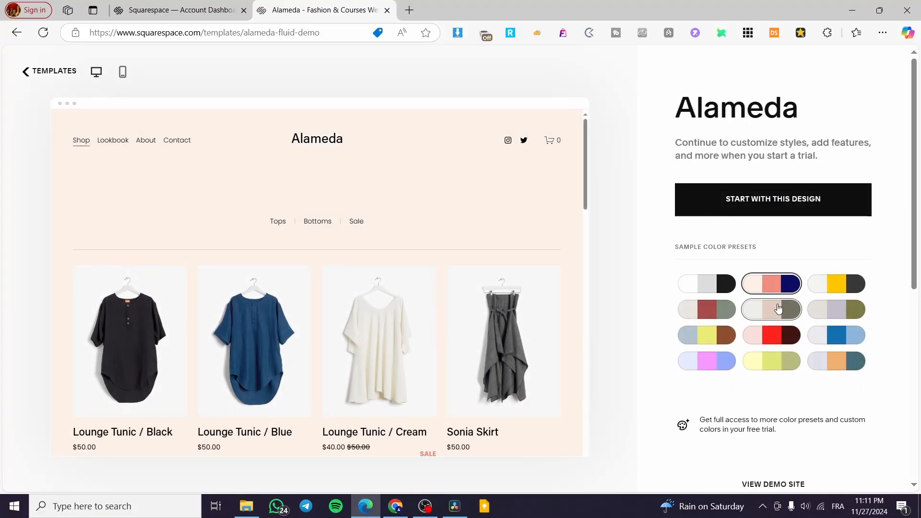
click(778, 309)
click(841, 302)
click(839, 284)
click(775, 284)
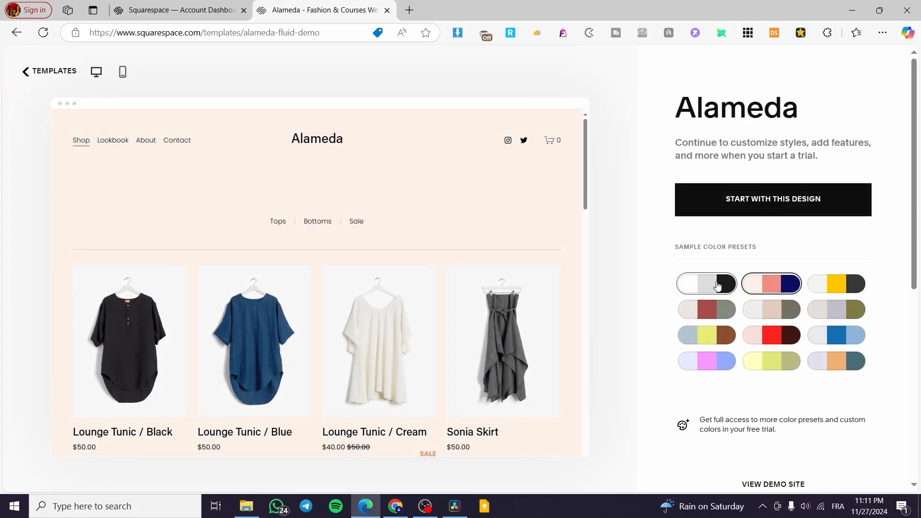
click(710, 284)
click(724, 336)
click(785, 343)
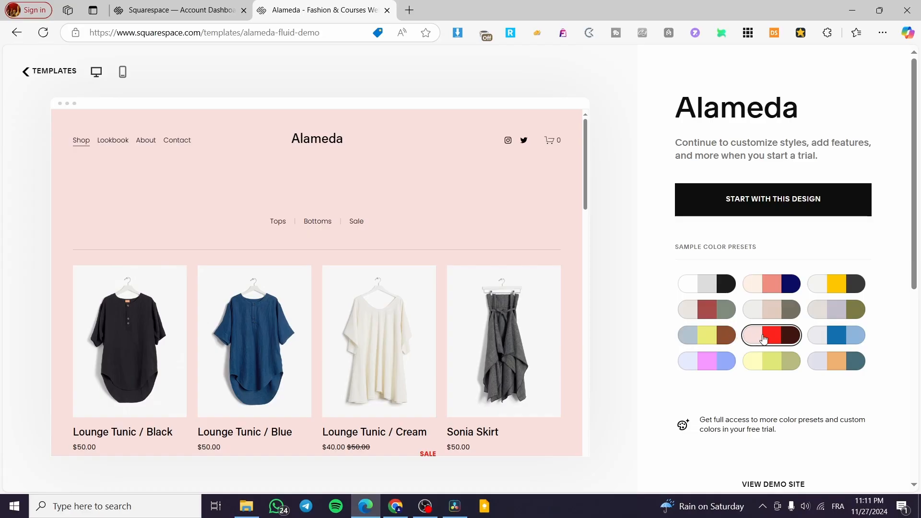
click(859, 340)
click(851, 362)
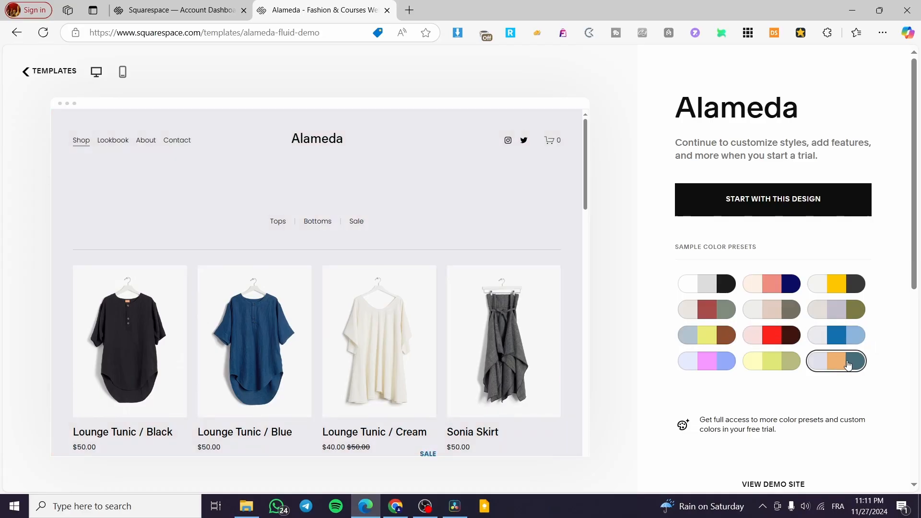
click(789, 362)
click(722, 363)
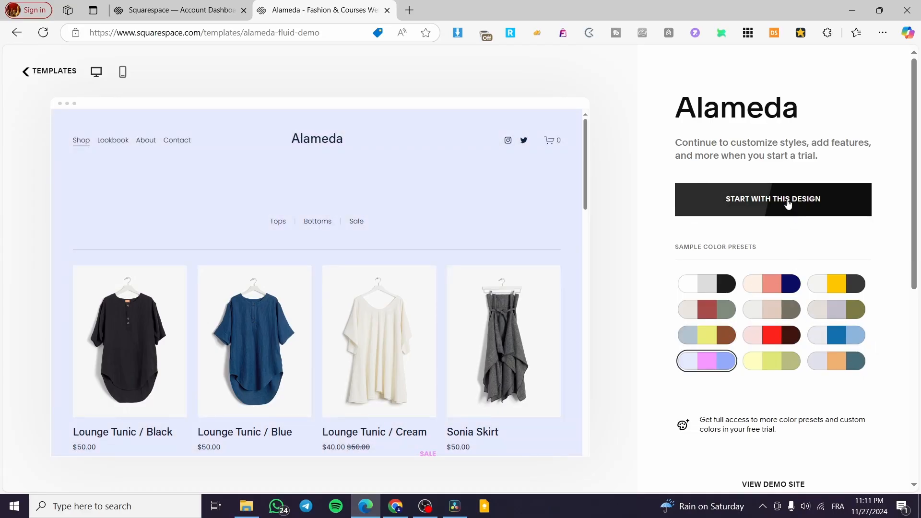
- Create a new website from the Alameda design, retrying the request once
click(772, 200)
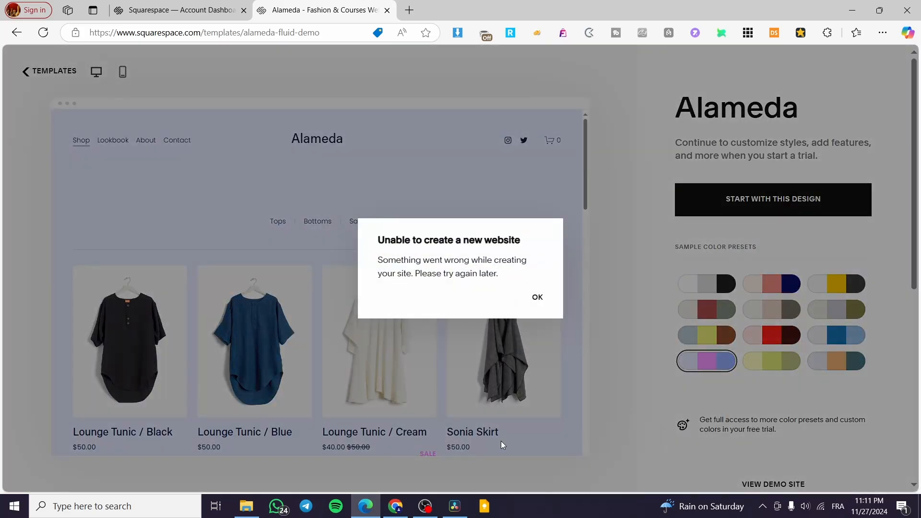
click(537, 299)
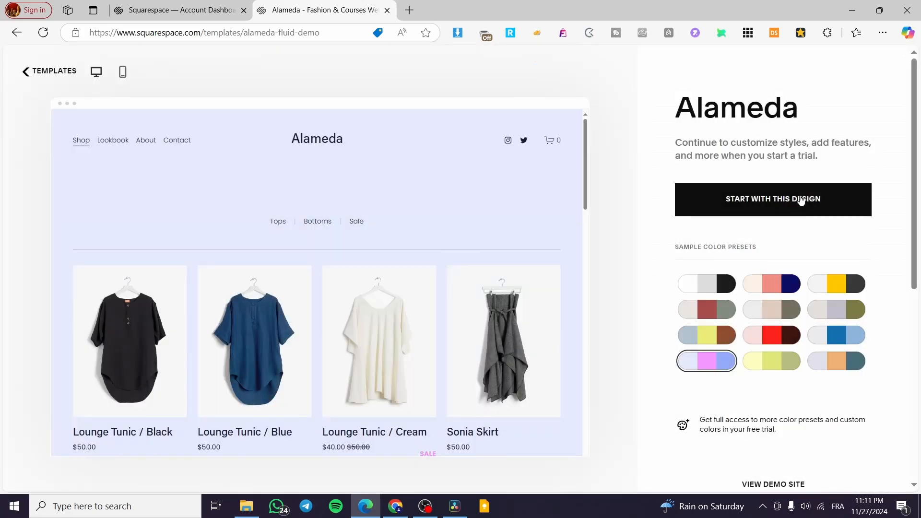
click(802, 200)
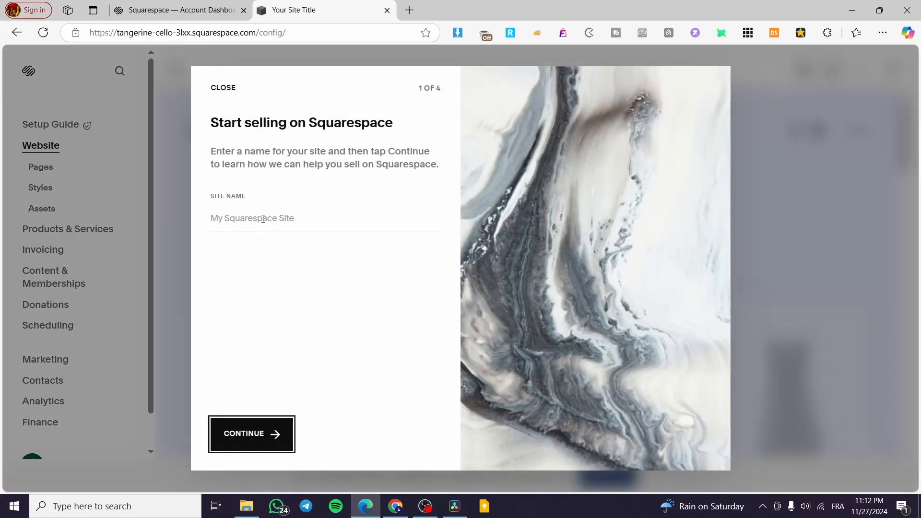
- Name the new site "Jacks POD" and continue with the selling introduction
click(248, 218)
click(412, 235)
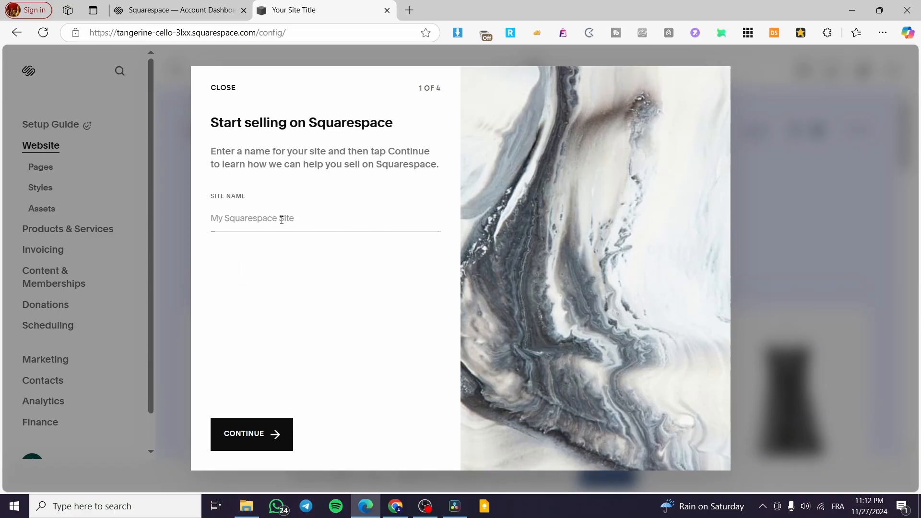
text(Jacks )
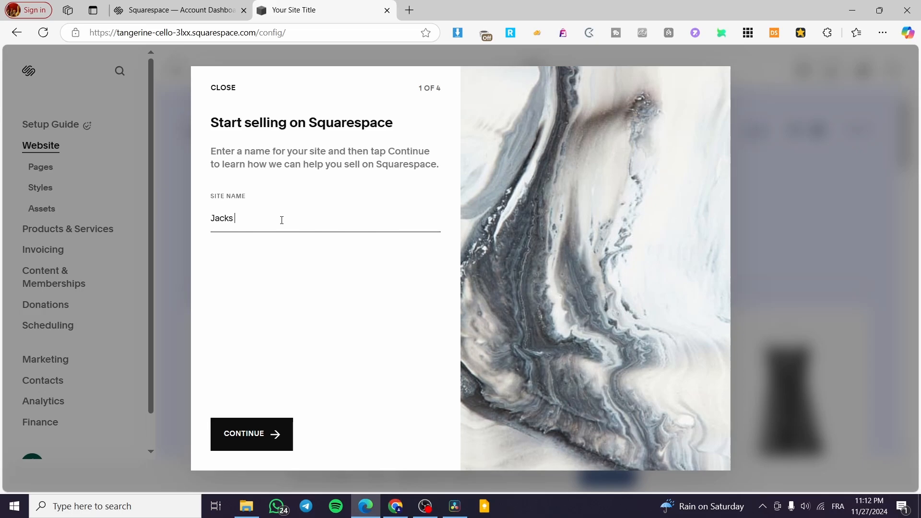
text(POD)
click(269, 434)
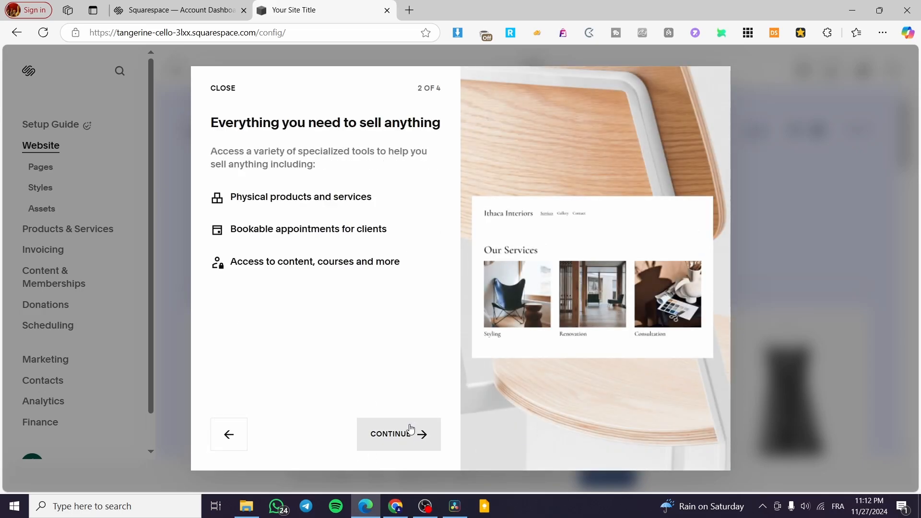
- Go through the remaining selling introduction pages to the site editor and dismiss the Invoicing tip
click(410, 430)
click(403, 431)
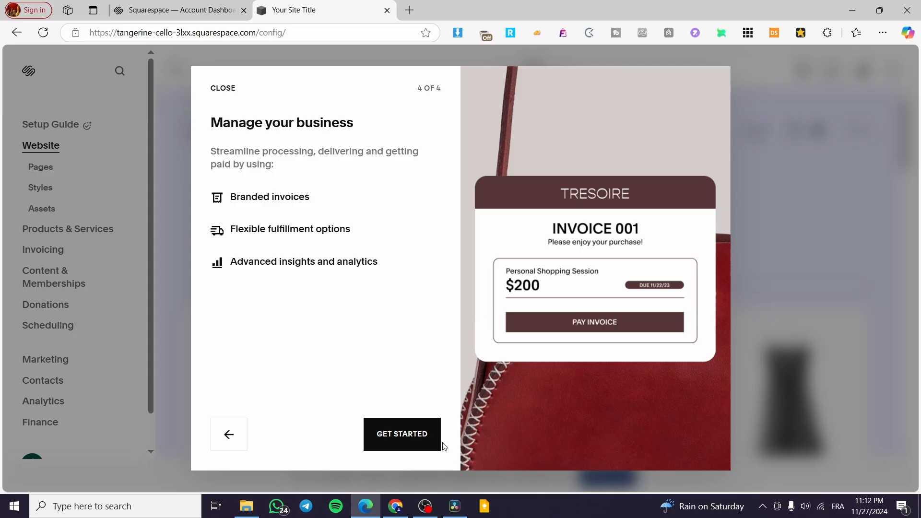
click(426, 435)
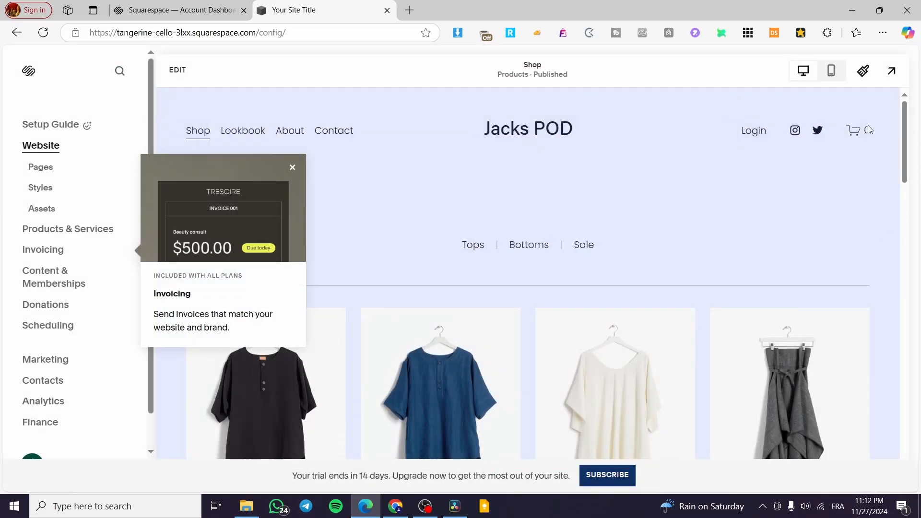
click(293, 167)
- Look over the sample product listings on the new site's Shop page
scroll(821, 307, down, 5)
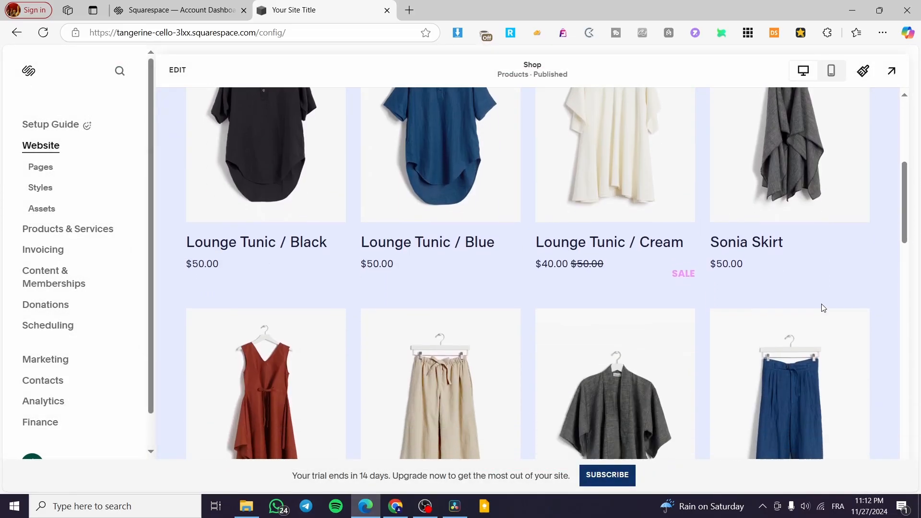
scroll(816, 326, down, 10)
scroll(623, 340, up, 9)
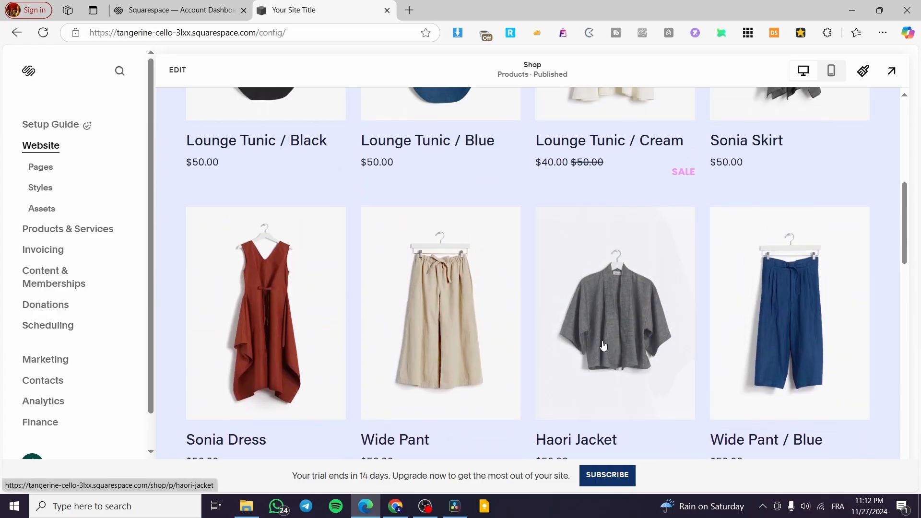
scroll(593, 331, up, 10)
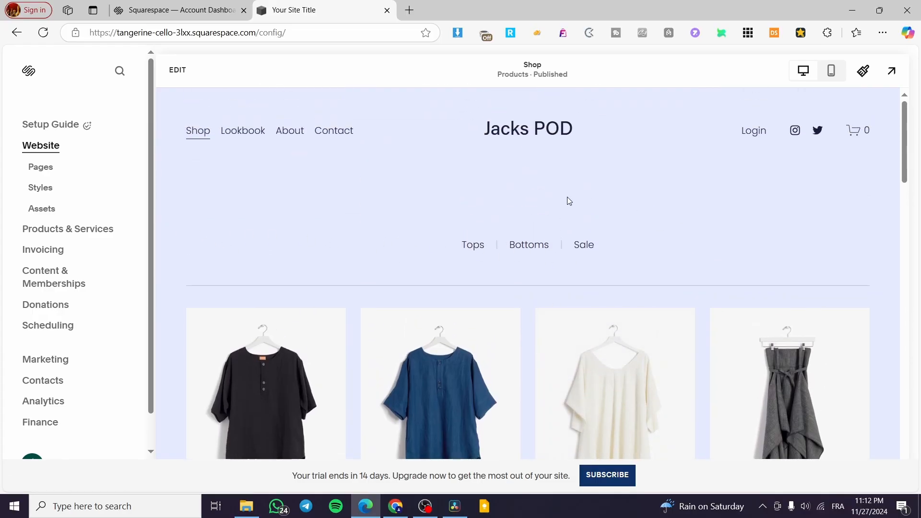
- Look through the product types under Products & Services and choose Custom merchandise
click(46, 232)
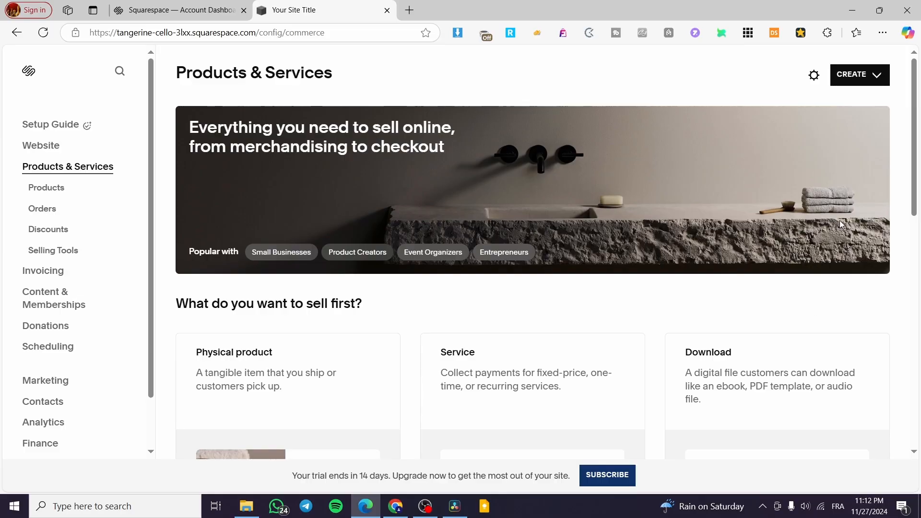
scroll(574, 218, down, 3)
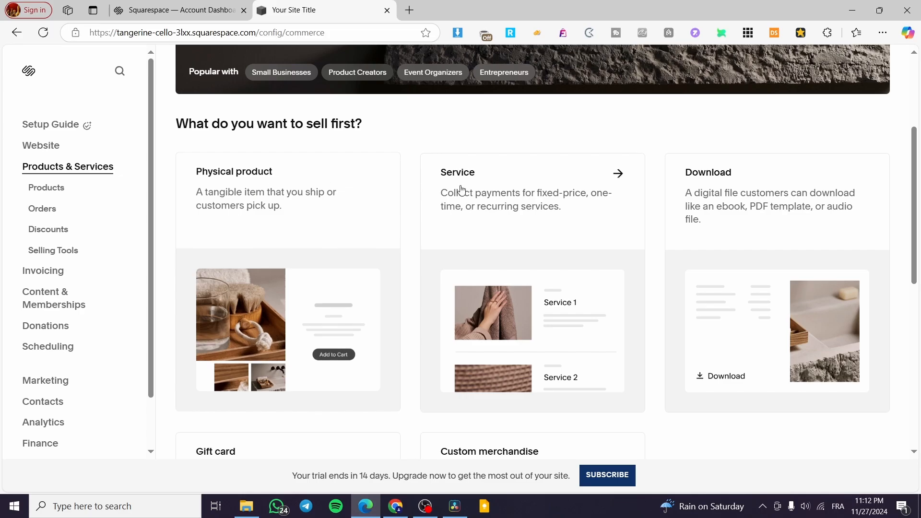
scroll(786, 204, down, 1)
scroll(782, 192, down, 3)
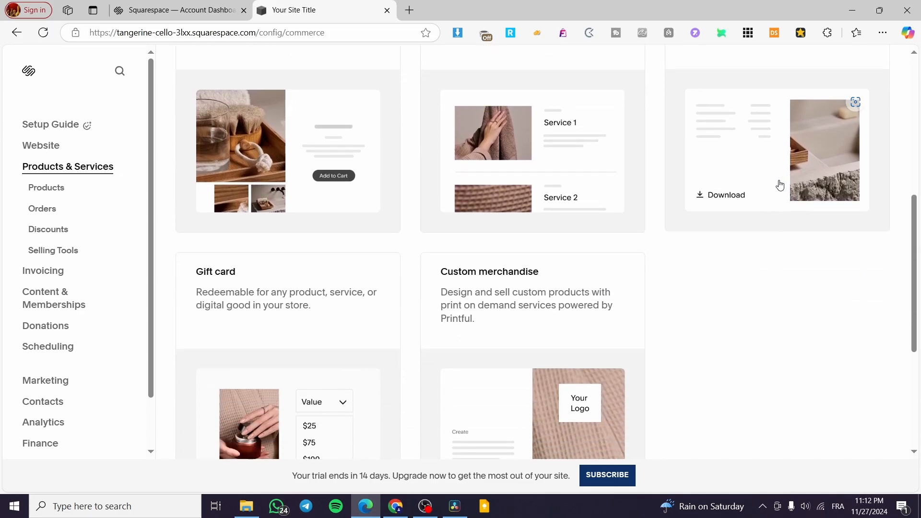
scroll(764, 128, up, 4)
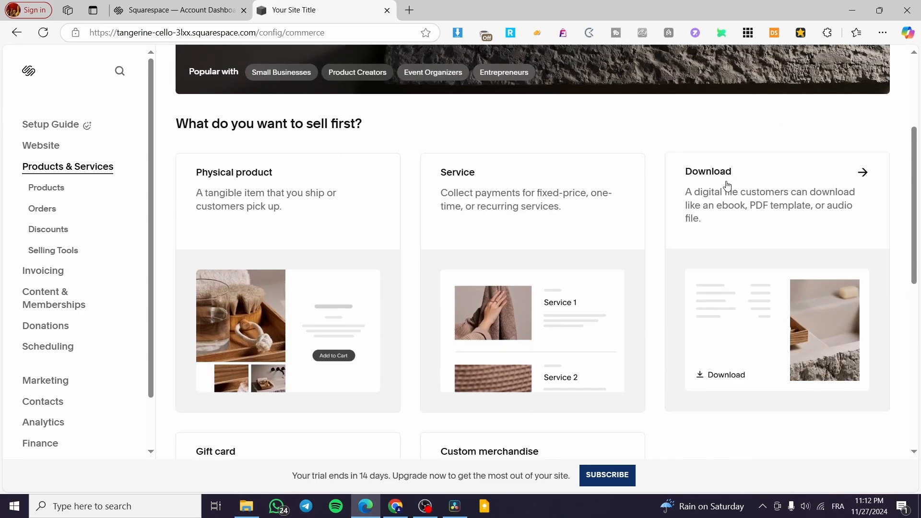
scroll(384, 268, down, 4)
scroll(208, 318, down, 2)
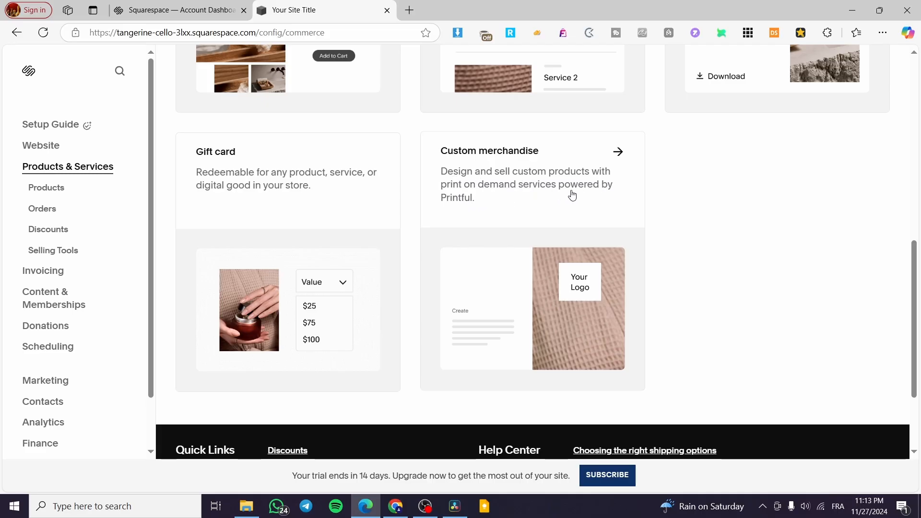
click(541, 195)
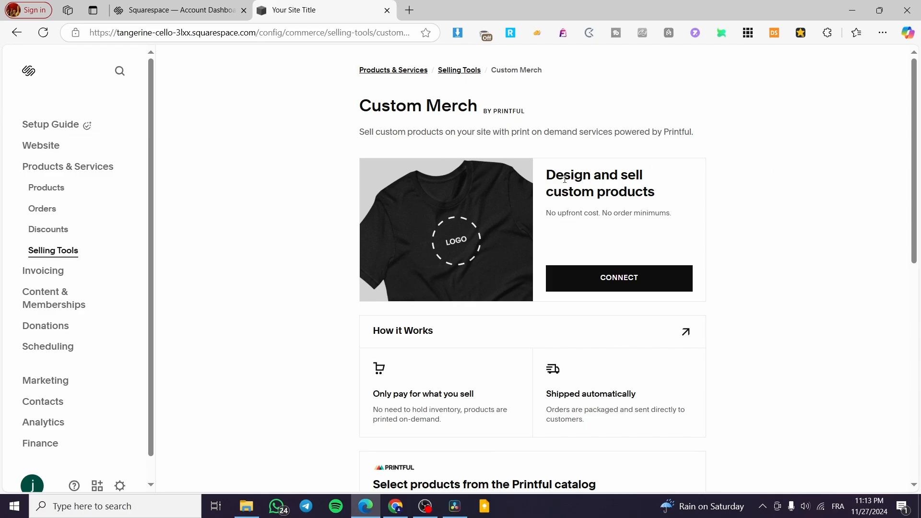
- Connect Printful to the site, granting its permissions and confirming the existing Printful account, and dismiss the sidebar customization notice
scroll(689, 220, down, 1)
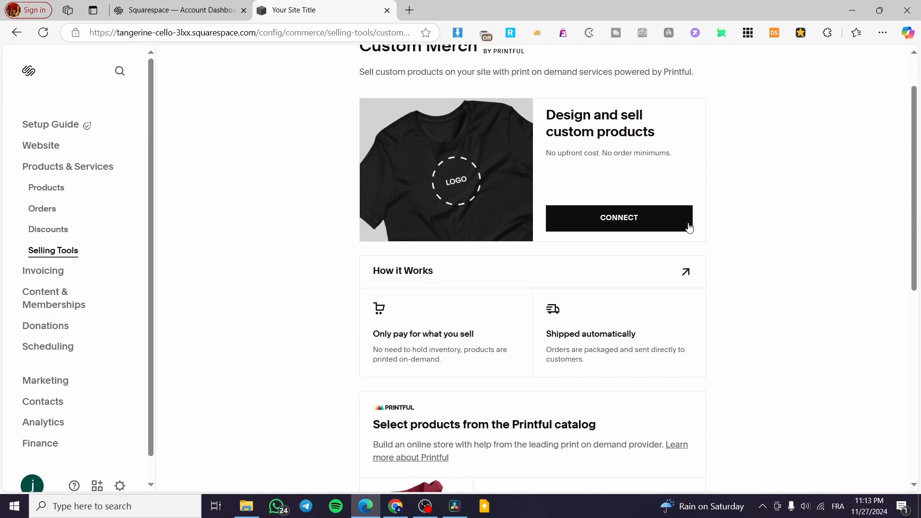
click(641, 226)
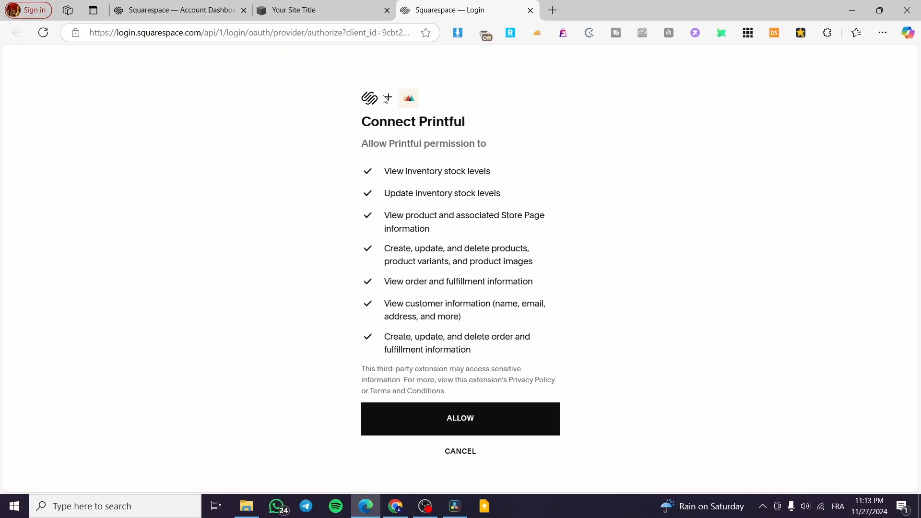
click(479, 423)
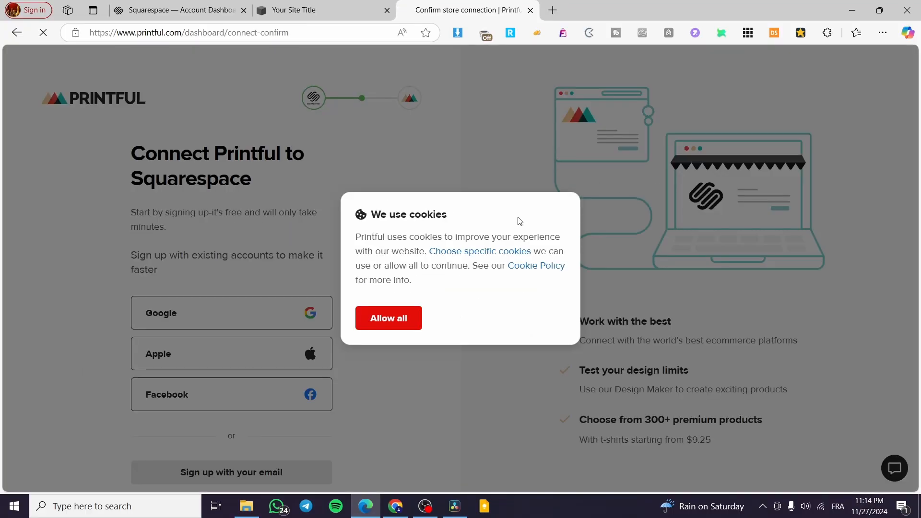
click(389, 316)
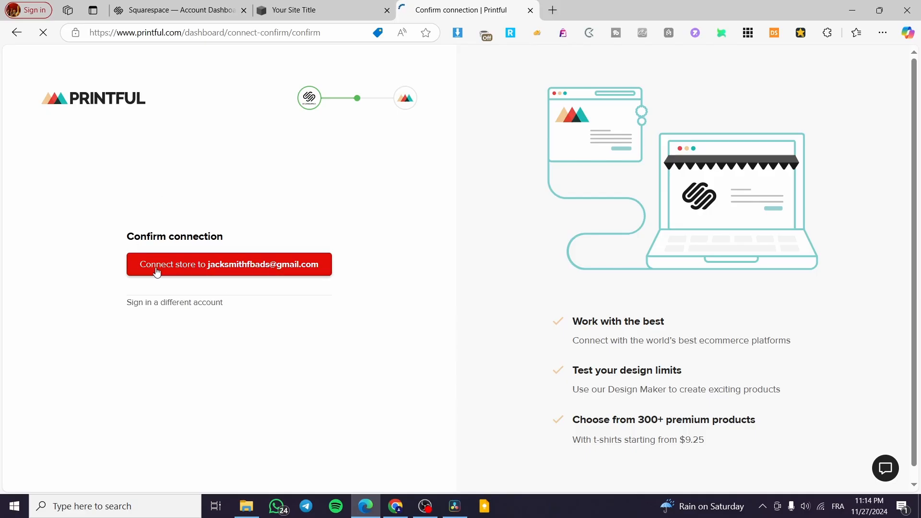
click(193, 269)
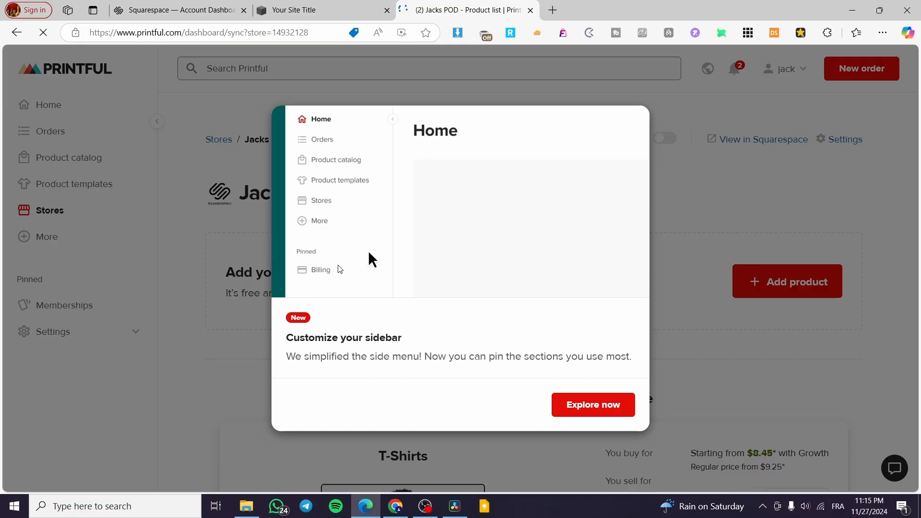
click(636, 122)
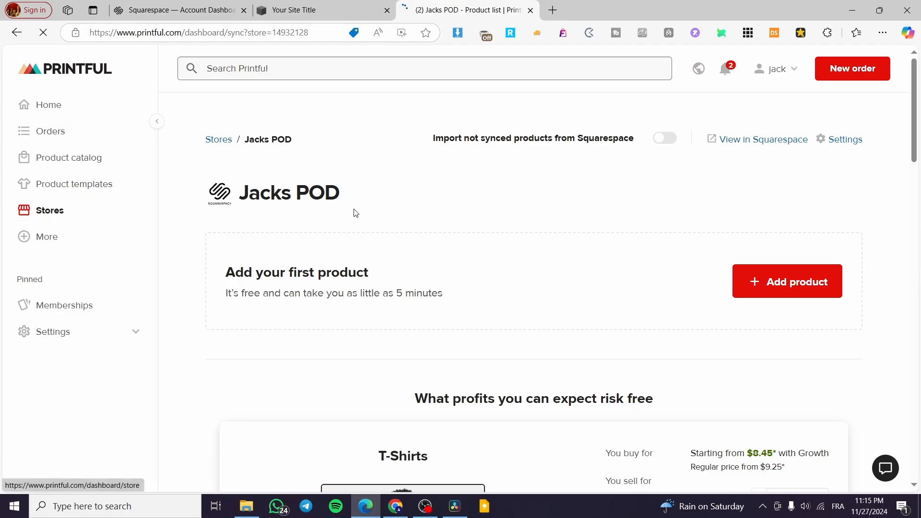
- Look over the Jacks POD store page in Printful, including the profit calculator and suggested products
drag(343, 200, 239, 194)
click(439, 198)
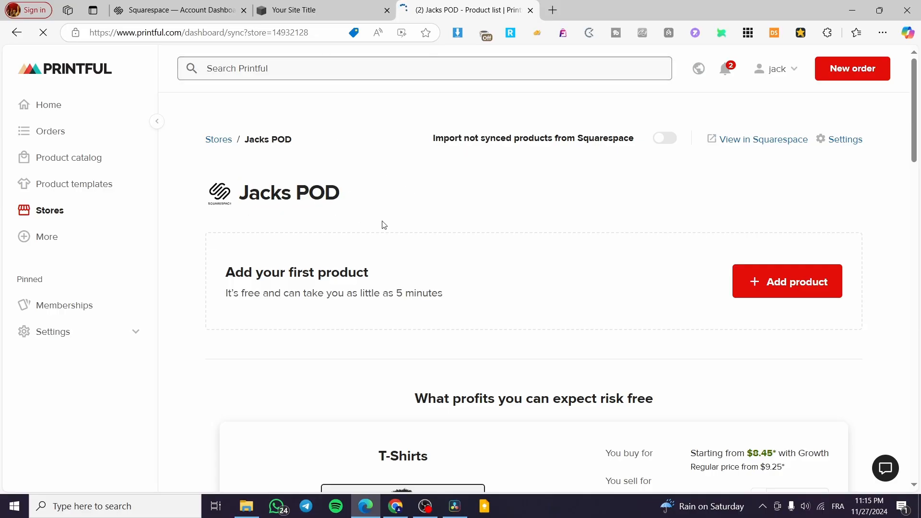
scroll(613, 243, down, 5)
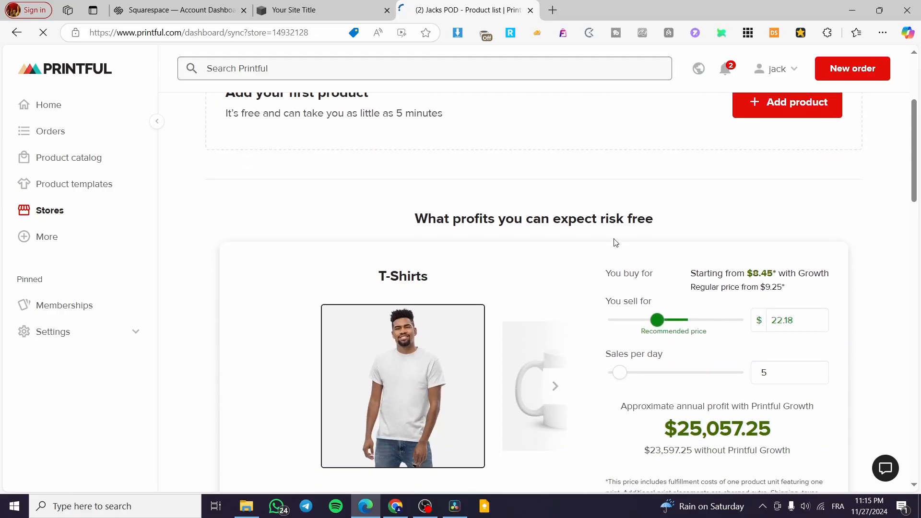
scroll(554, 247, down, 5)
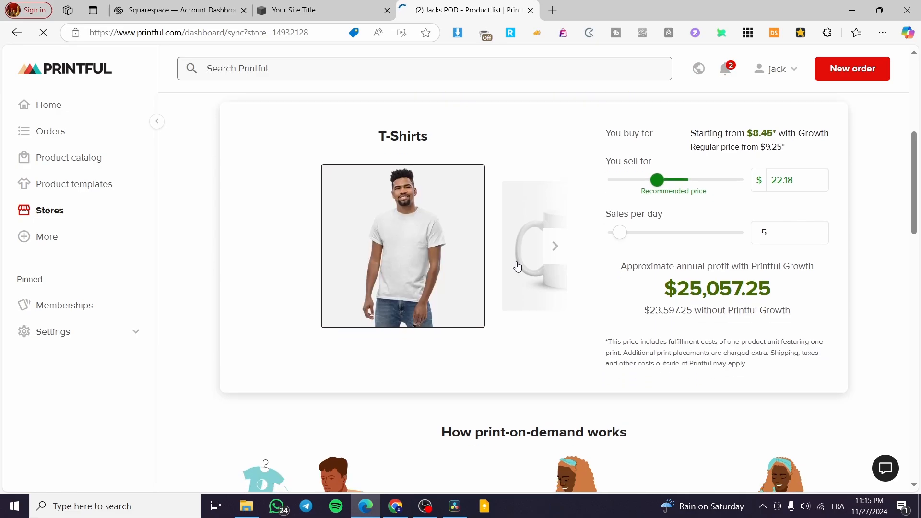
scroll(455, 390, down, 15)
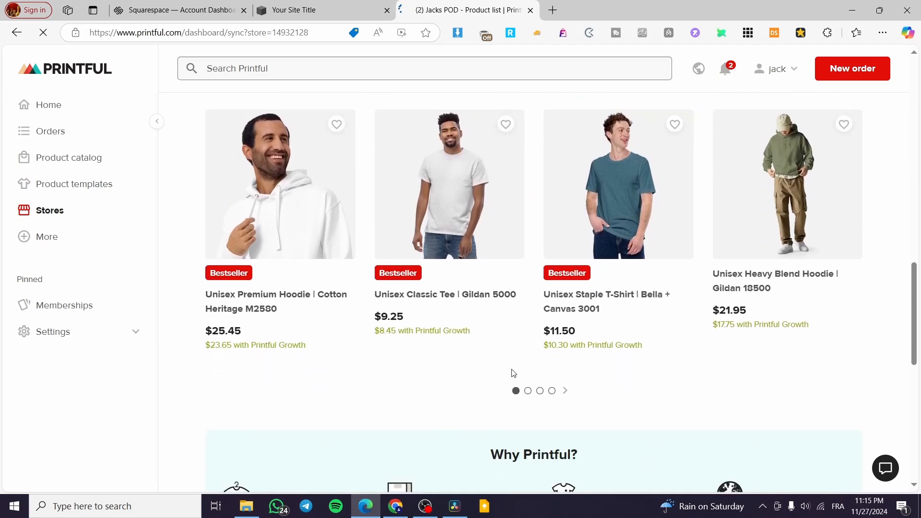
scroll(356, 346, up, 20)
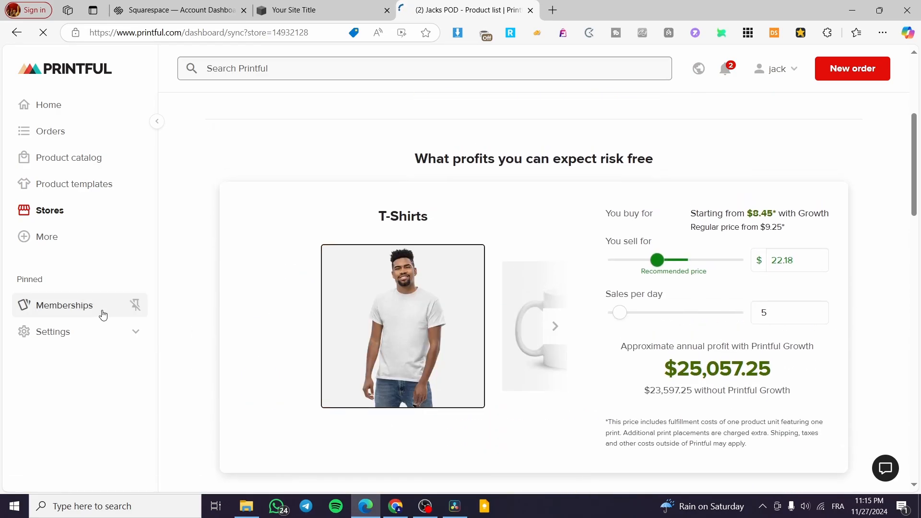
- Switch back to Squarespace and check the Printful connection and catalog categories on the Custom Merch page
click(329, 6)
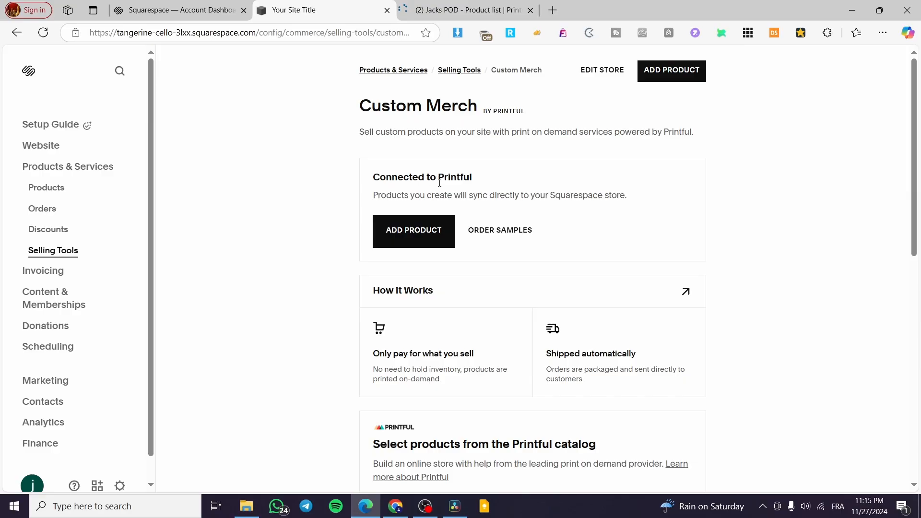
scroll(459, 189, down, 1)
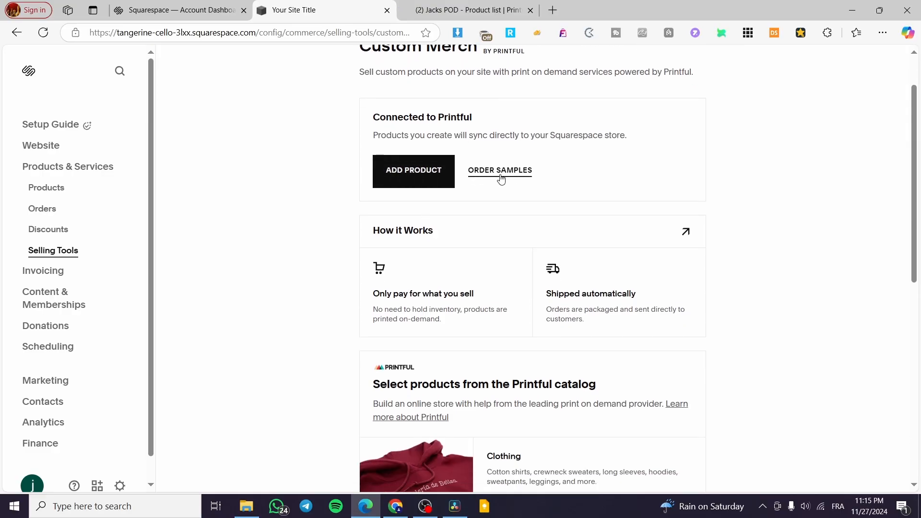
click(416, 180)
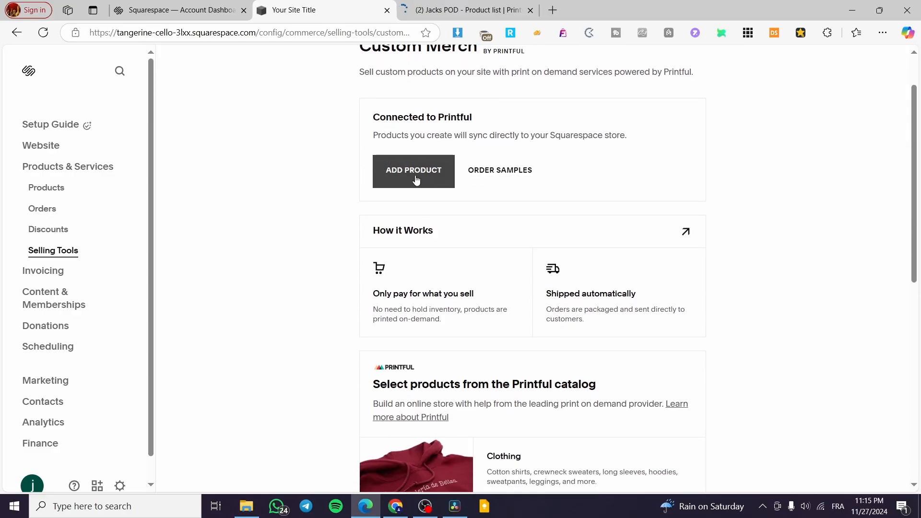
scroll(449, 212, down, 7)
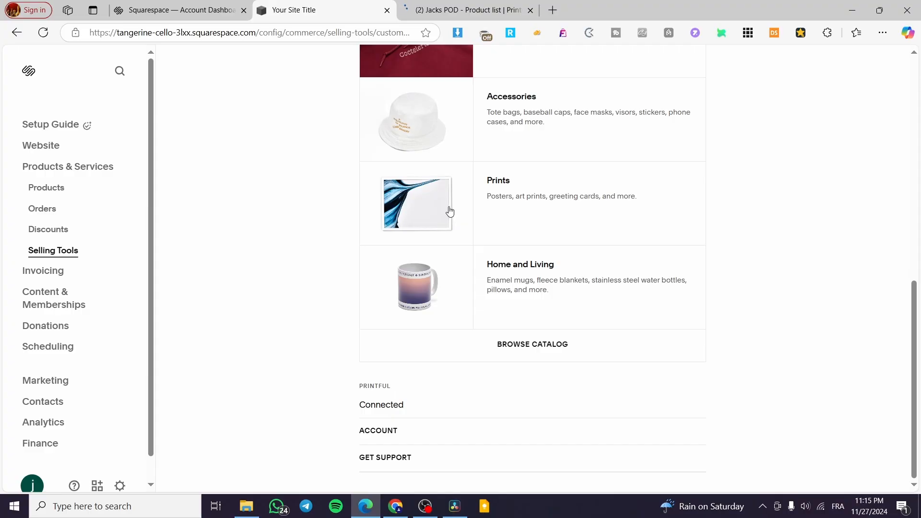
scroll(408, 374, up, 7)
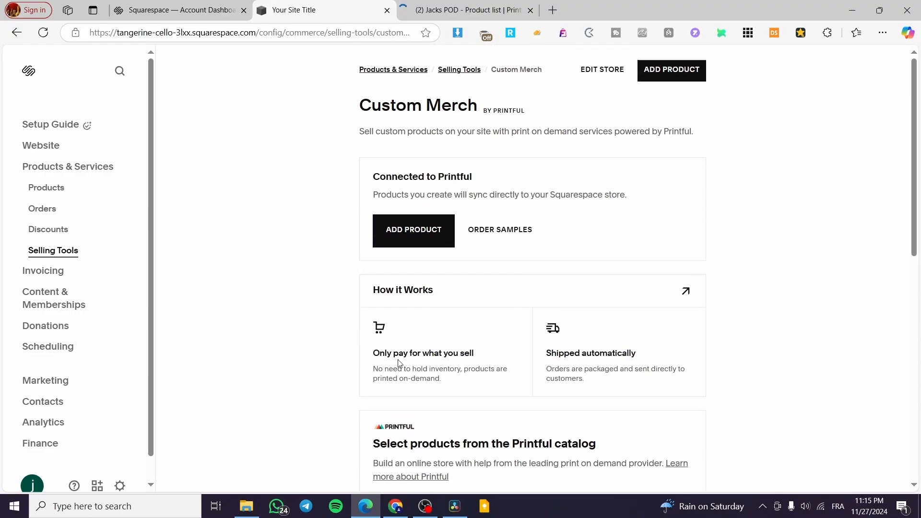
- Return to Printful, start adding a product and choose the Classic Fit Knitted Crew Neck Sweater from the new products
click(432, 11)
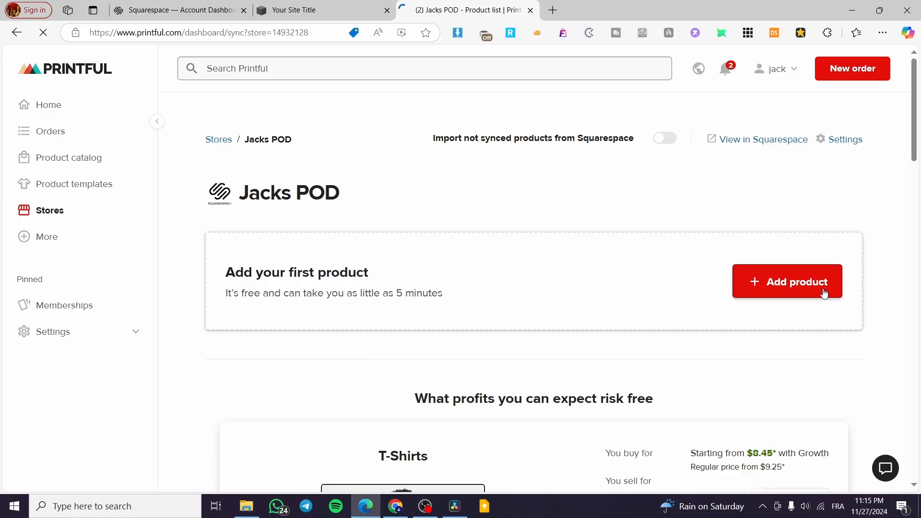
click(767, 284)
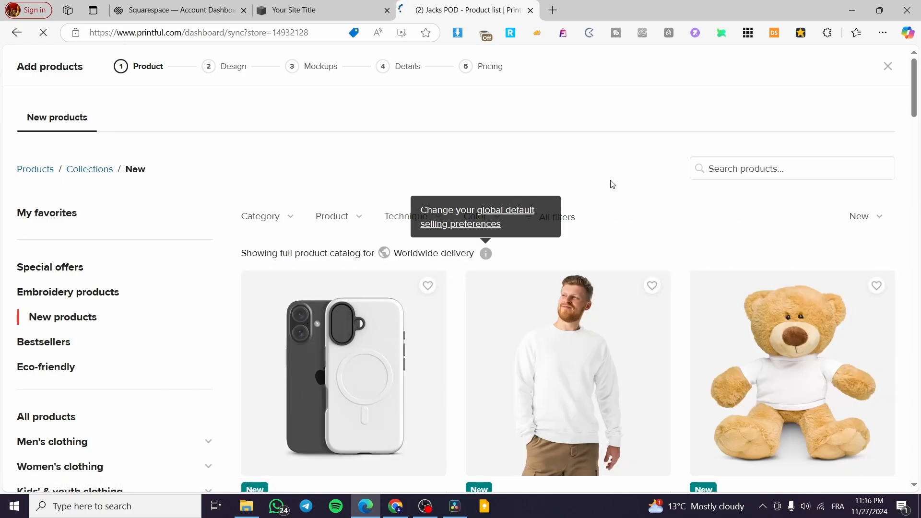
scroll(619, 176, down, 3)
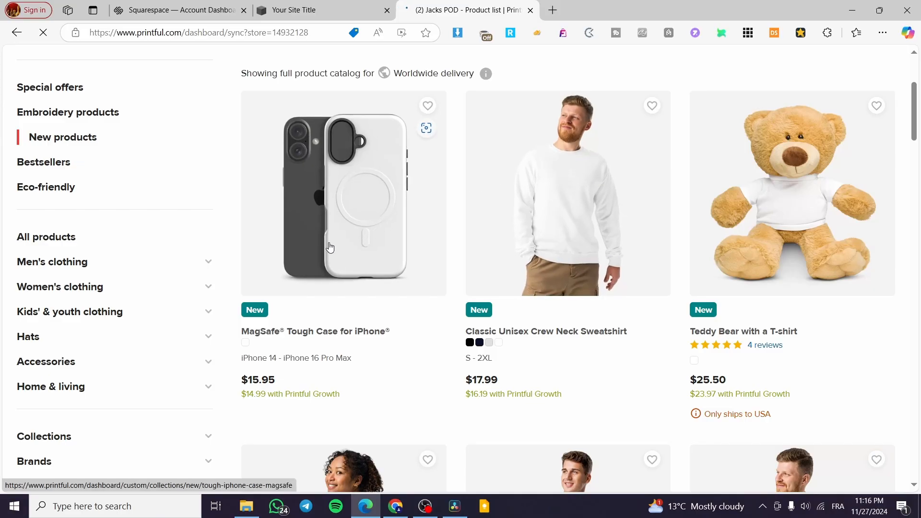
scroll(356, 247, down, 3)
scroll(356, 247, down, 8)
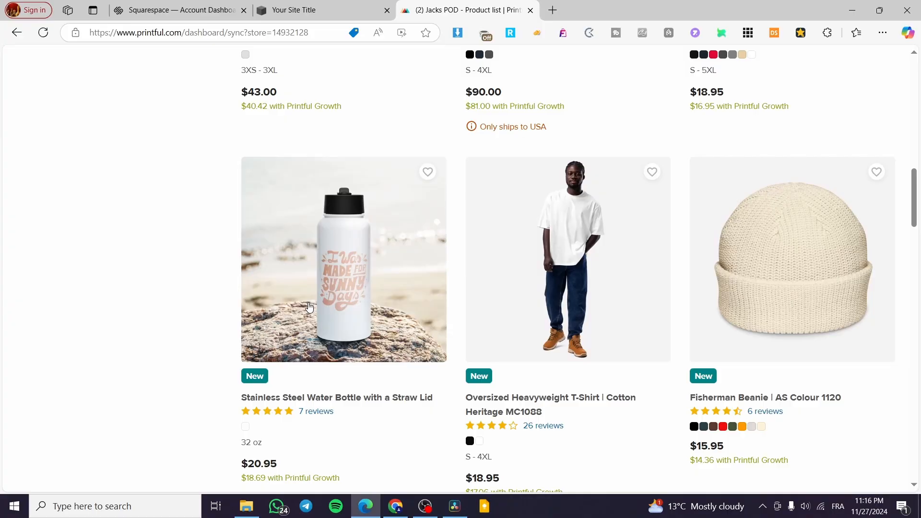
scroll(310, 307, up, 8)
scroll(331, 350, up, 6)
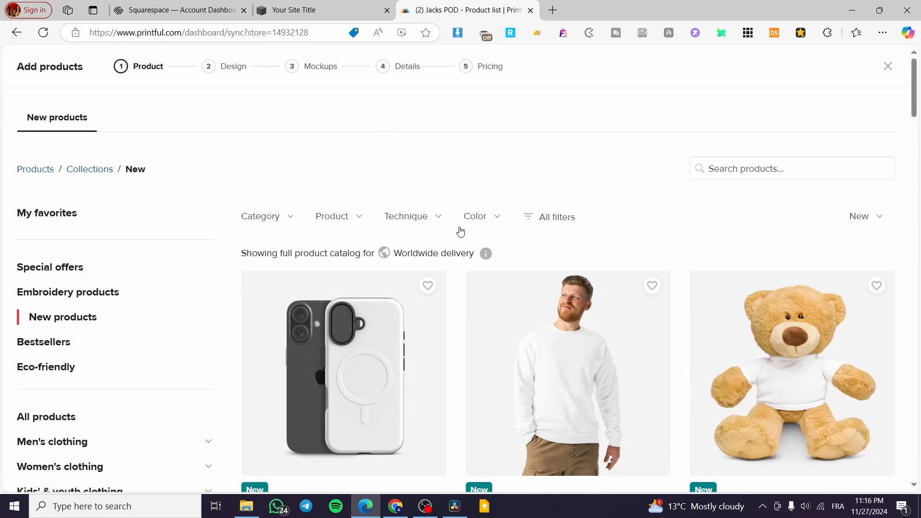
scroll(460, 232, down, 10)
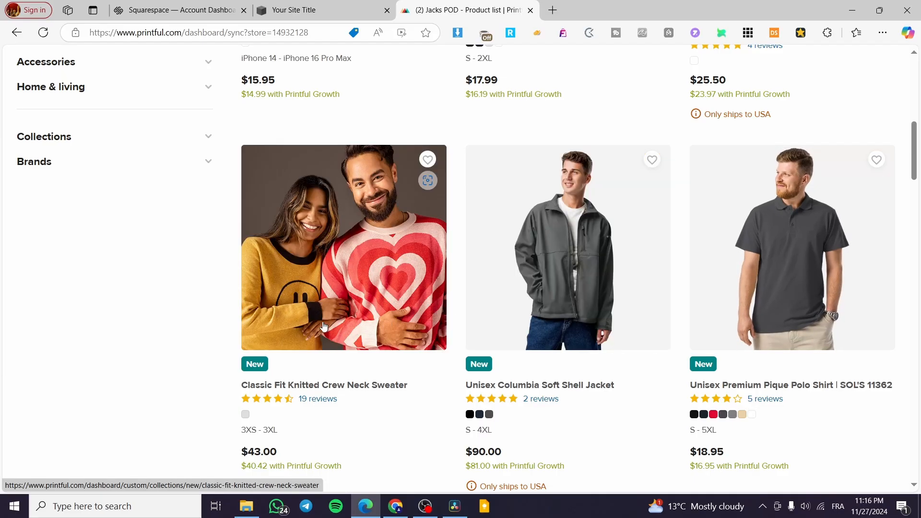
click(324, 327)
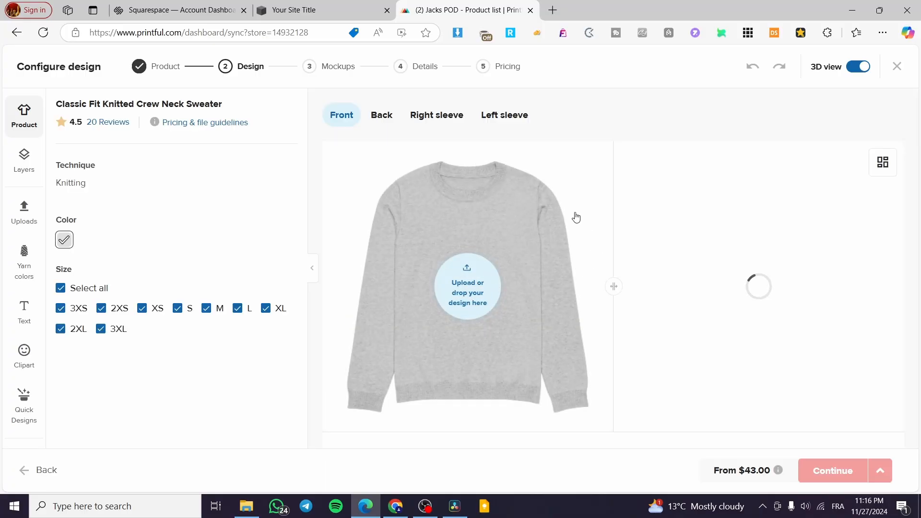
- Limit the sweater's sizes to S, M, L and XL by excluding 3XS, 2XS, XS, 2XL and 3XL
click(62, 310)
click(101, 310)
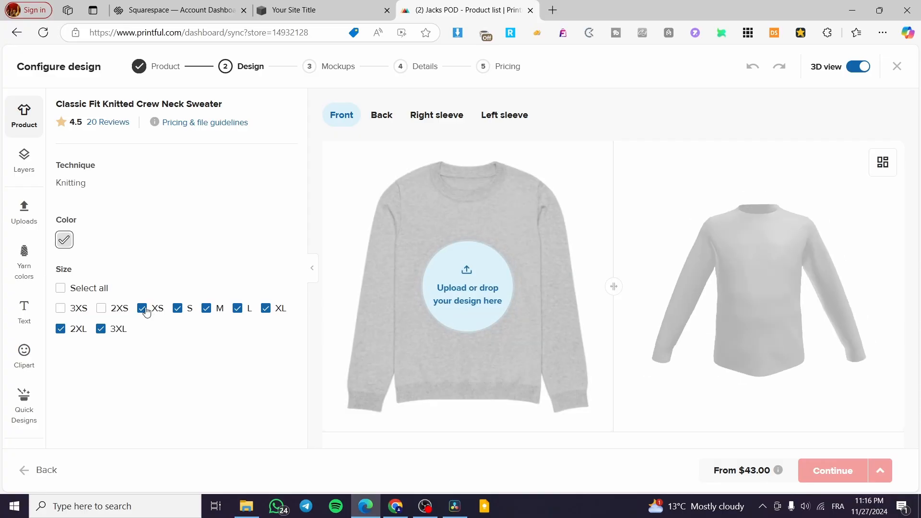
click(101, 329)
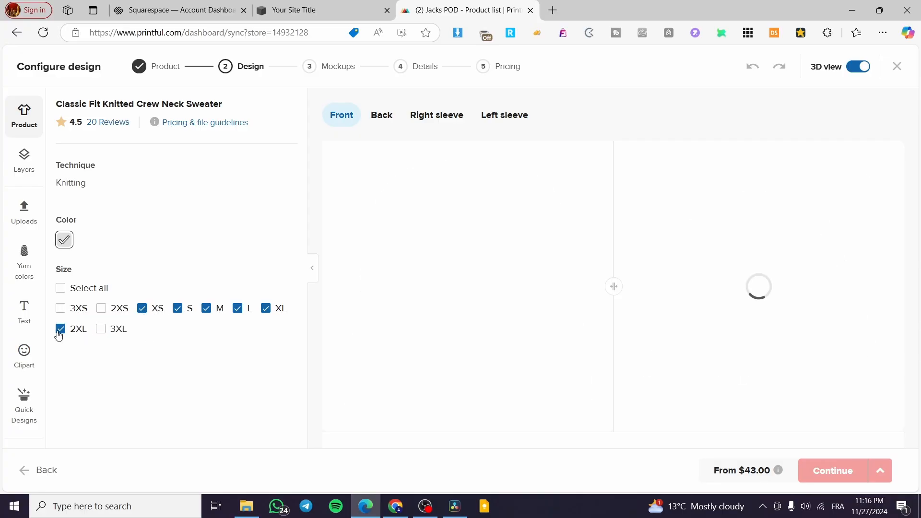
click(60, 330)
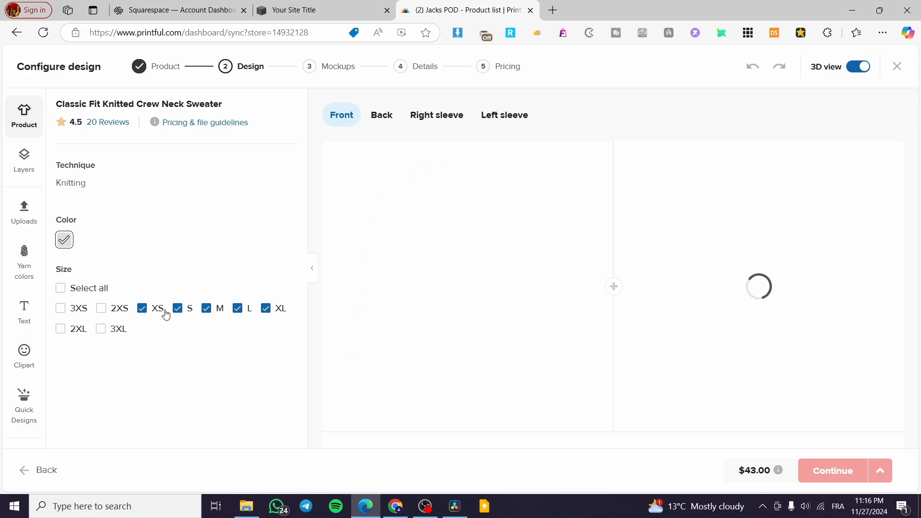
click(143, 310)
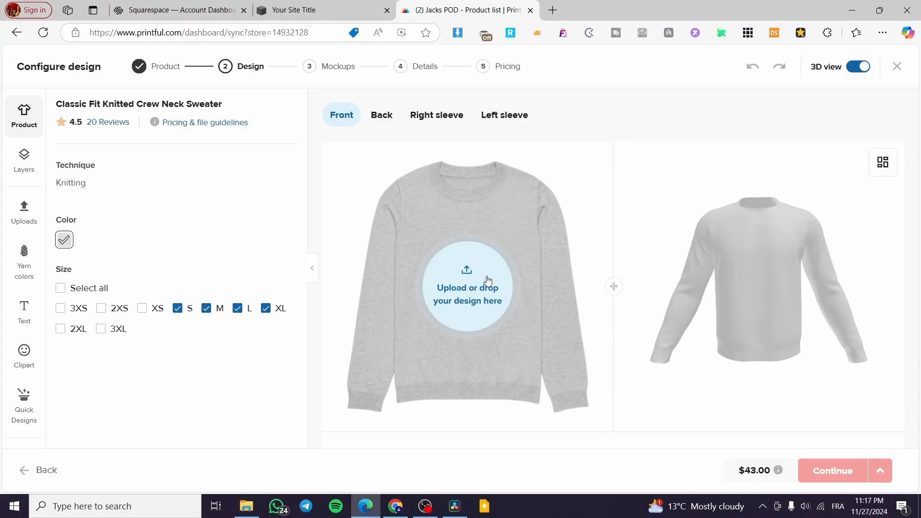
- Add the recently used coffee illustration from the file library to the sweater's front
click(504, 272)
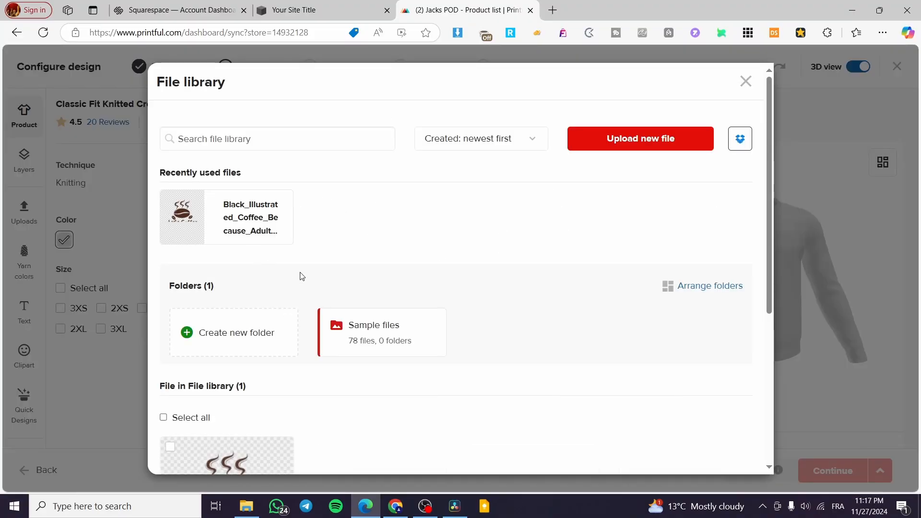
click(203, 227)
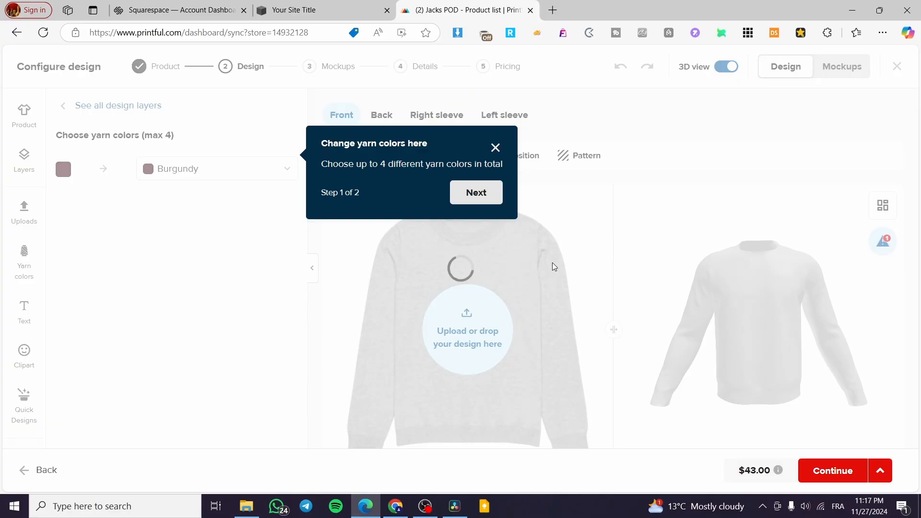
- Shrink the coffee illustration on the sweater's front, position it centrally below the neckline and dismiss the yarn color tips
click(476, 192)
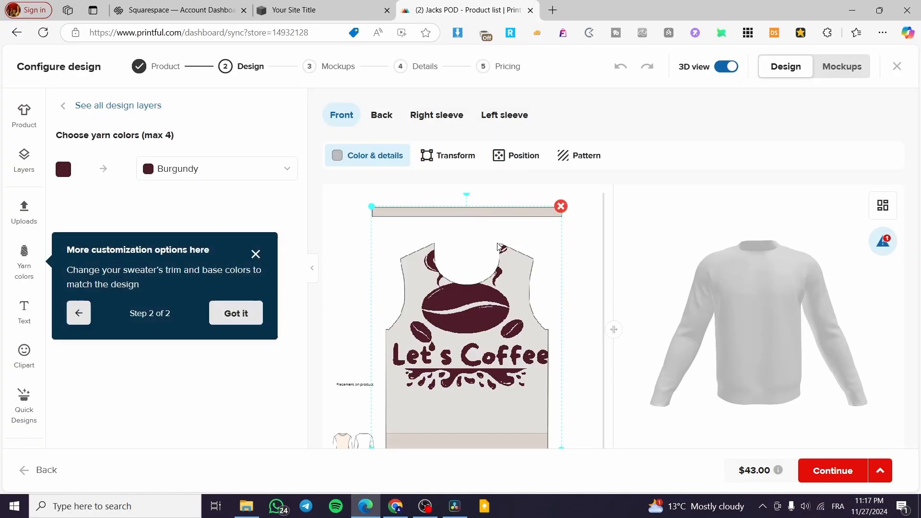
drag(487, 358, 476, 382)
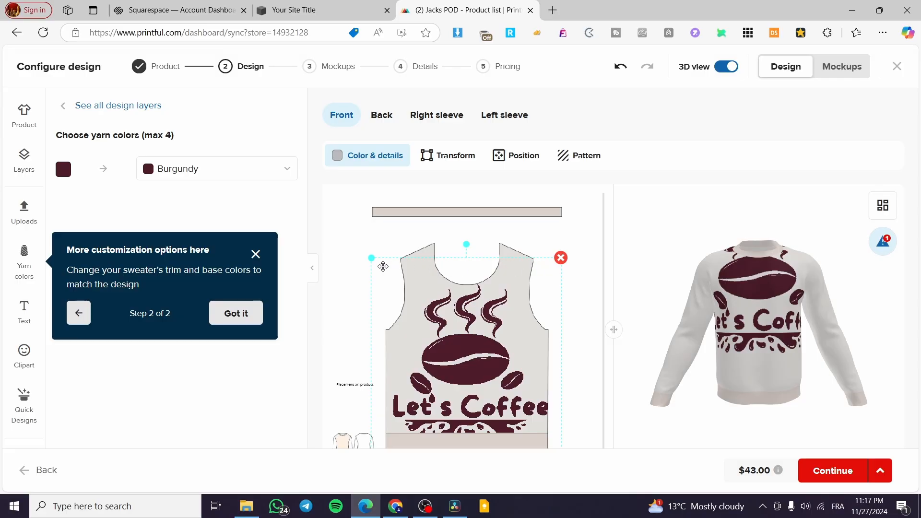
drag(372, 258, 415, 310)
drag(478, 389, 478, 369)
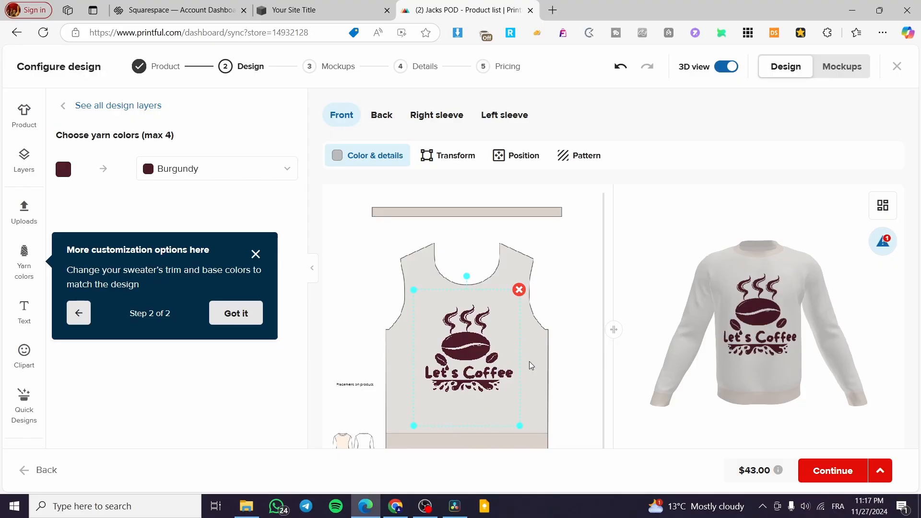
click(255, 254)
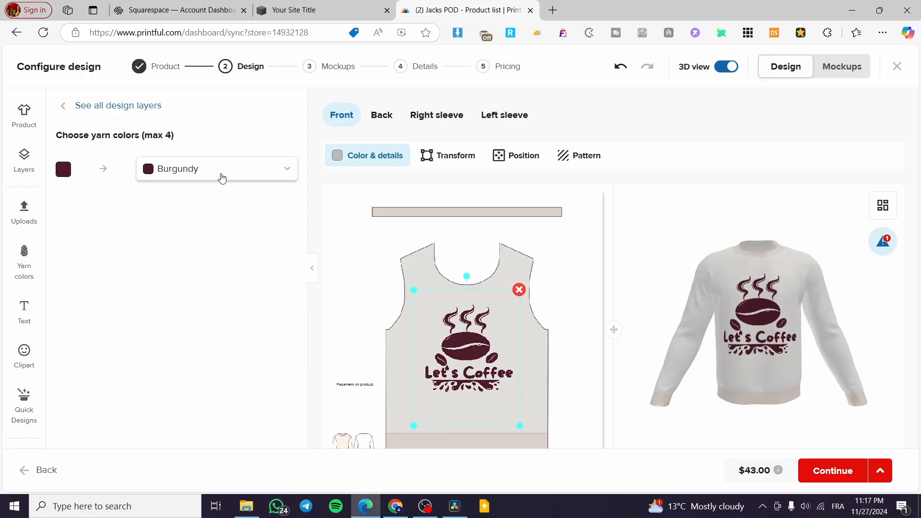
- Try yarn colors such as Black, Chili, Rust, Burnt Orange, Peanut and Soil on the front illustration and settle on Toffee
click(222, 176)
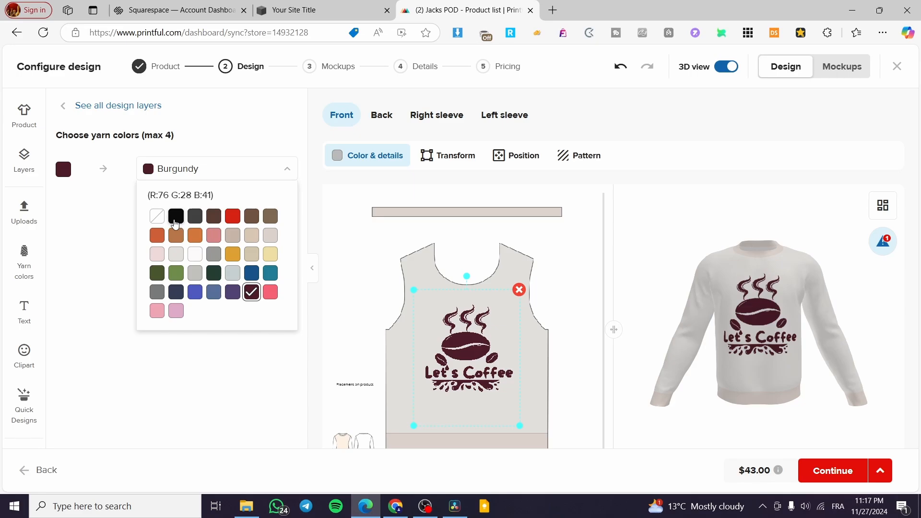
click(175, 223)
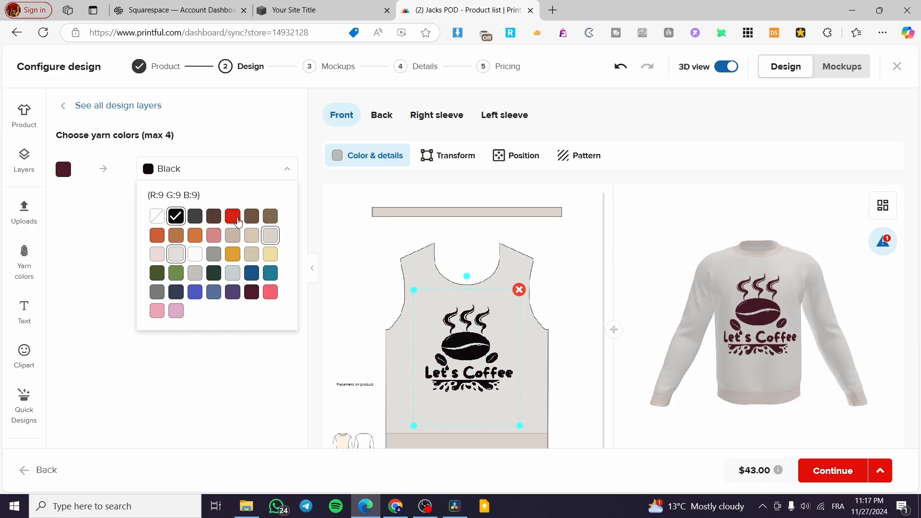
click(234, 223)
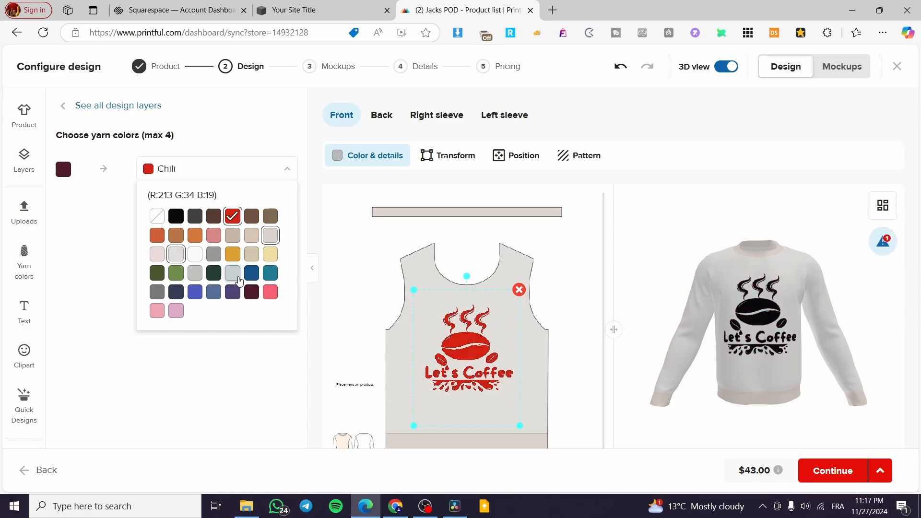
click(251, 293)
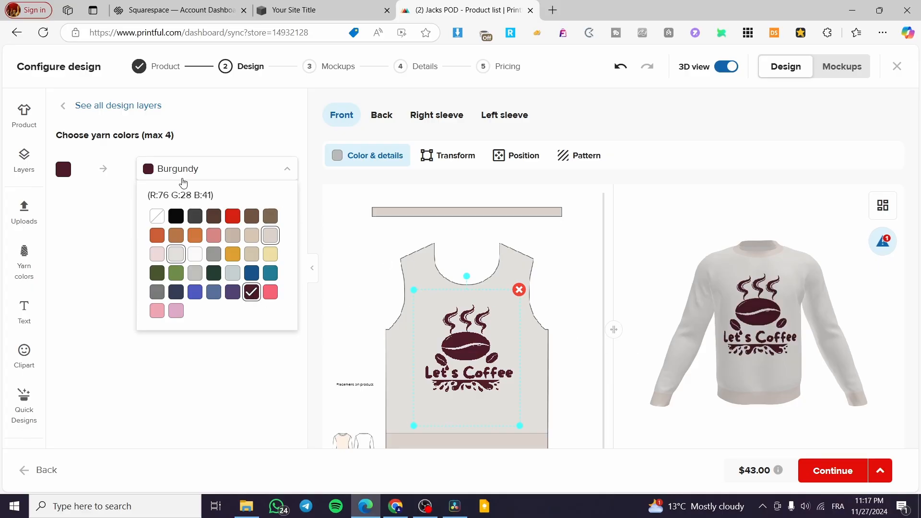
click(176, 235)
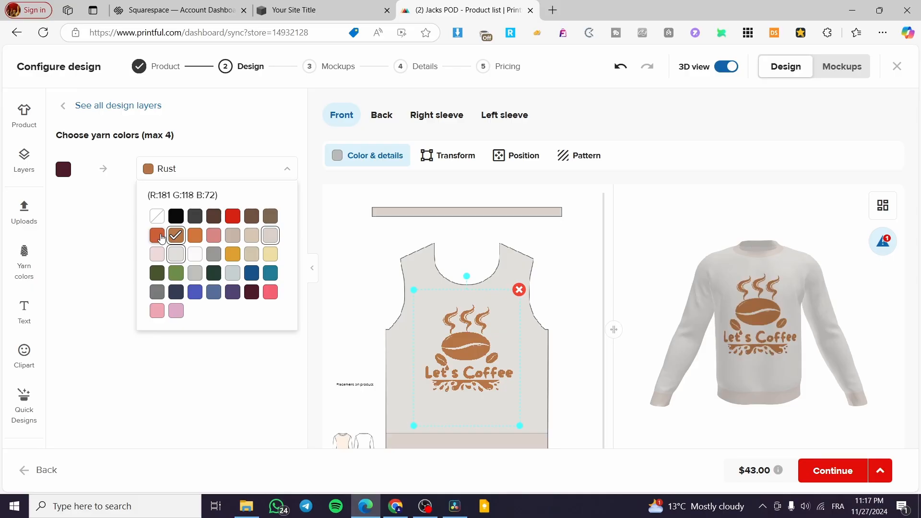
click(195, 235)
click(158, 236)
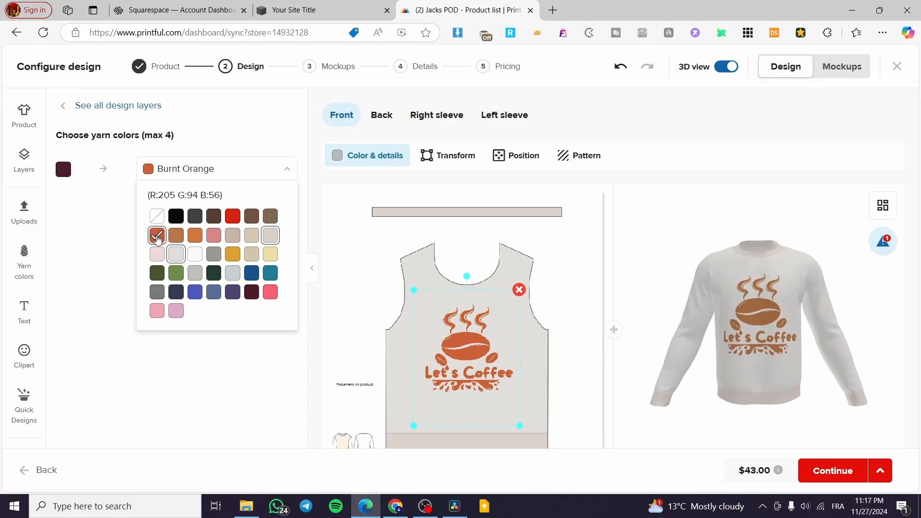
click(270, 216)
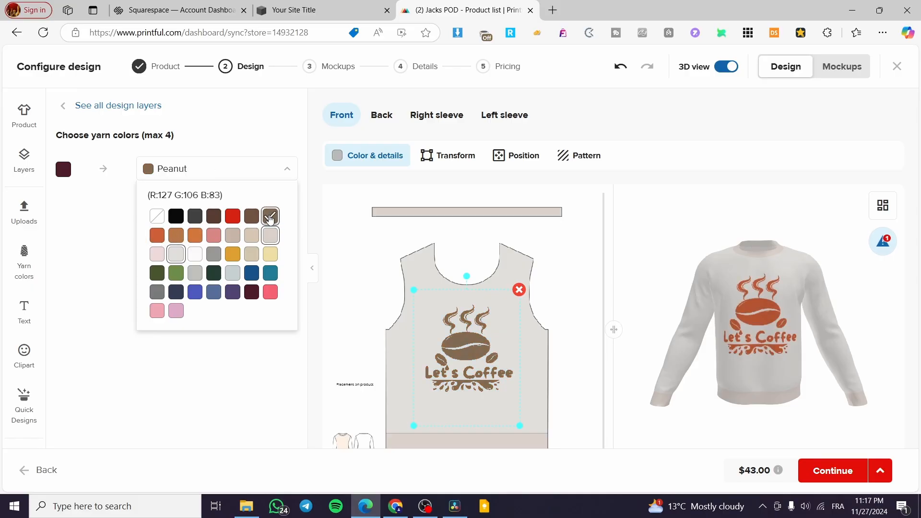
click(249, 220)
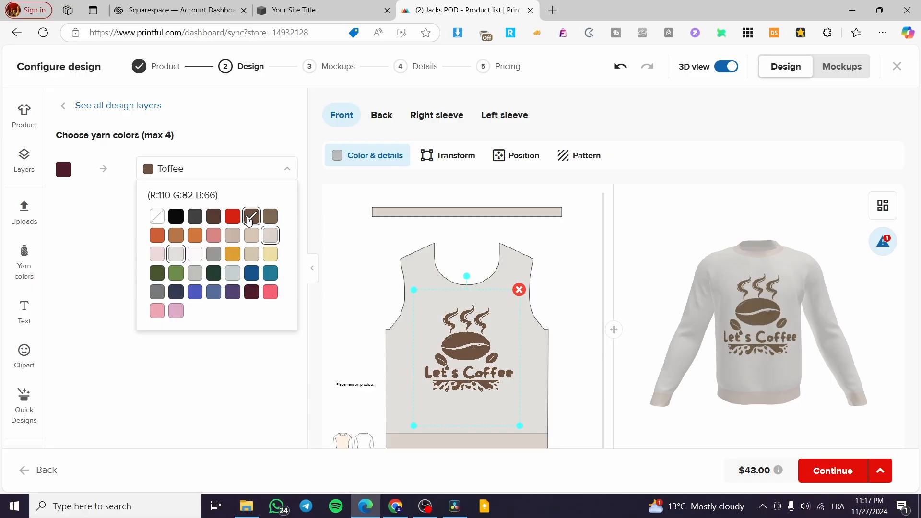
click(213, 217)
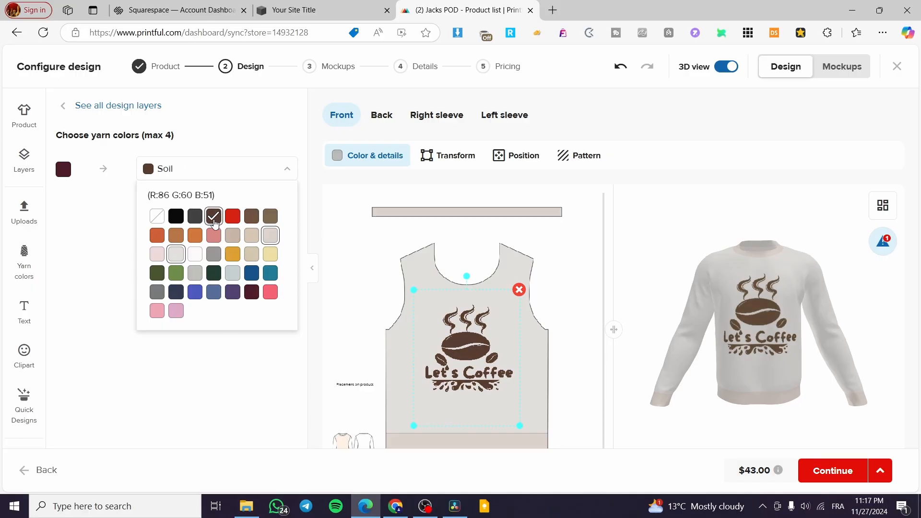
click(251, 217)
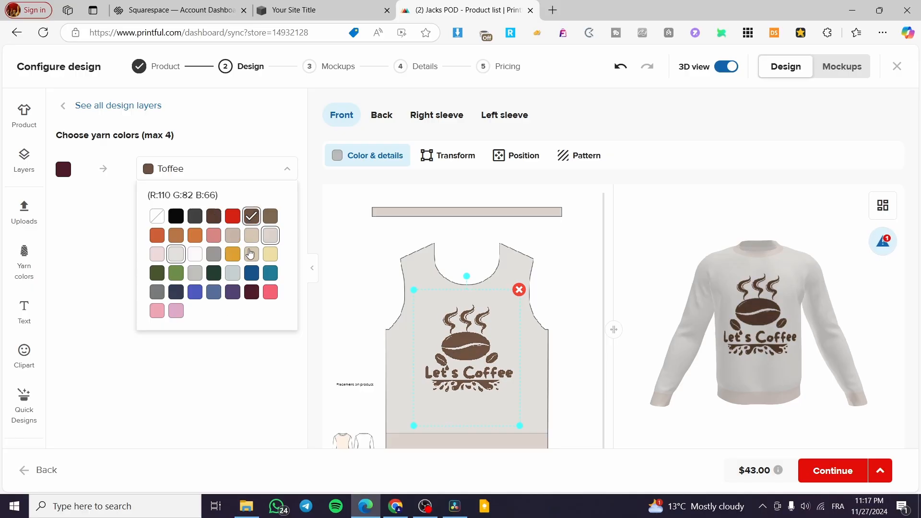
click(252, 359)
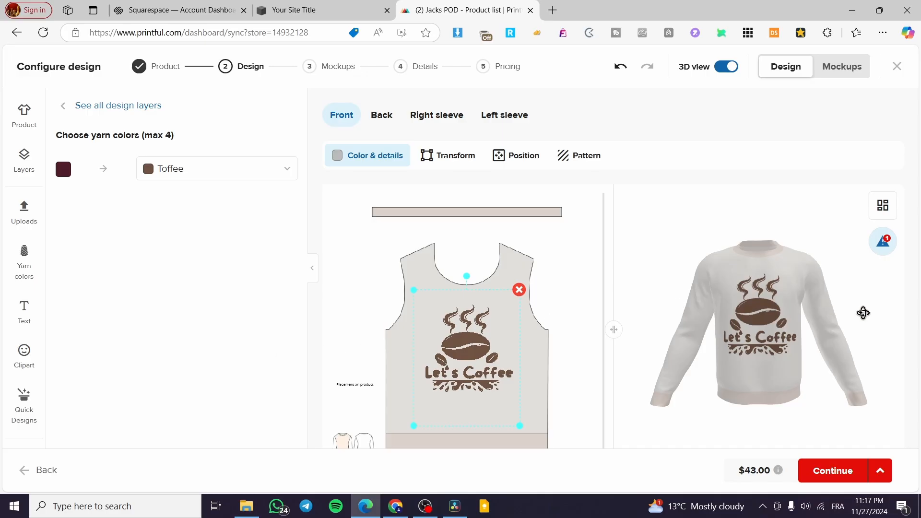
- Look over the front design with its 3D preview, and view the sweater's back and right sleeve areas
scroll(858, 309, down, 1)
drag(501, 433, 477, 425)
click(731, 253)
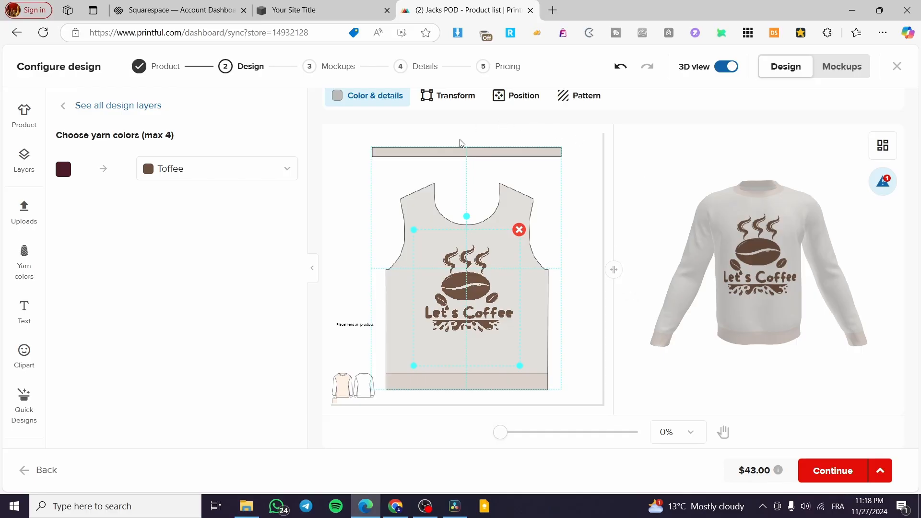
scroll(460, 144, up, 2)
click(381, 115)
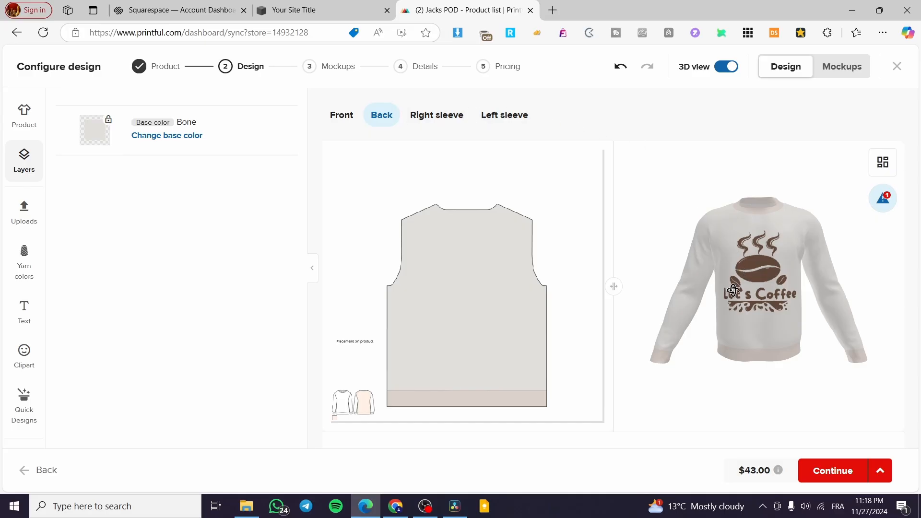
click(427, 116)
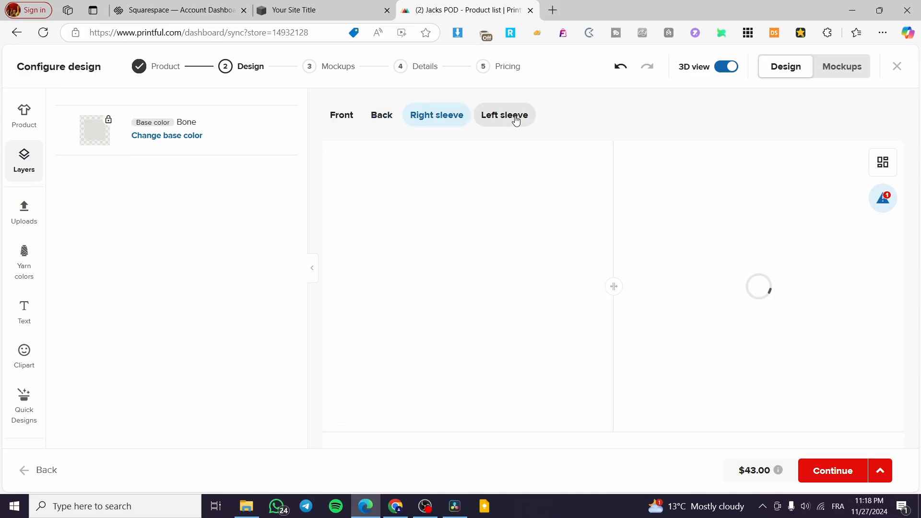
- Add the recently used coffee illustration to the left sleeve and shrink it to a small logo on the upper sleeve
click(513, 119)
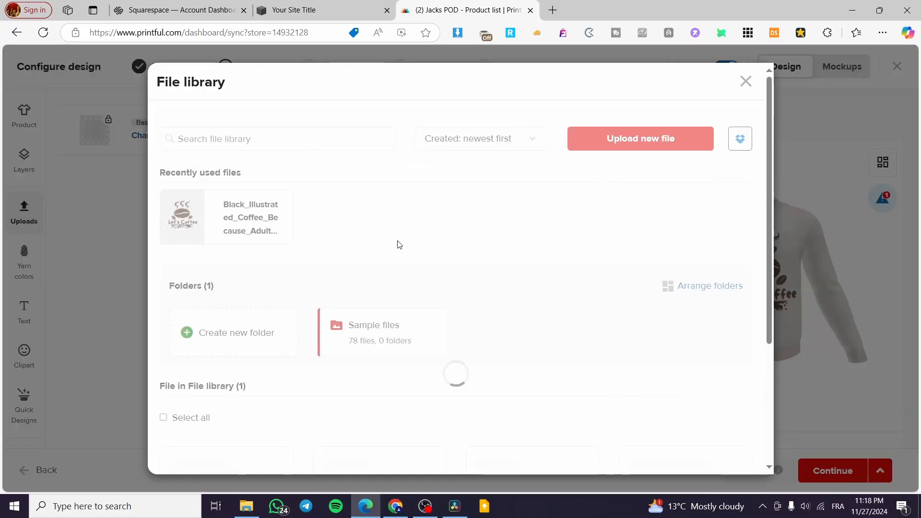
click(212, 215)
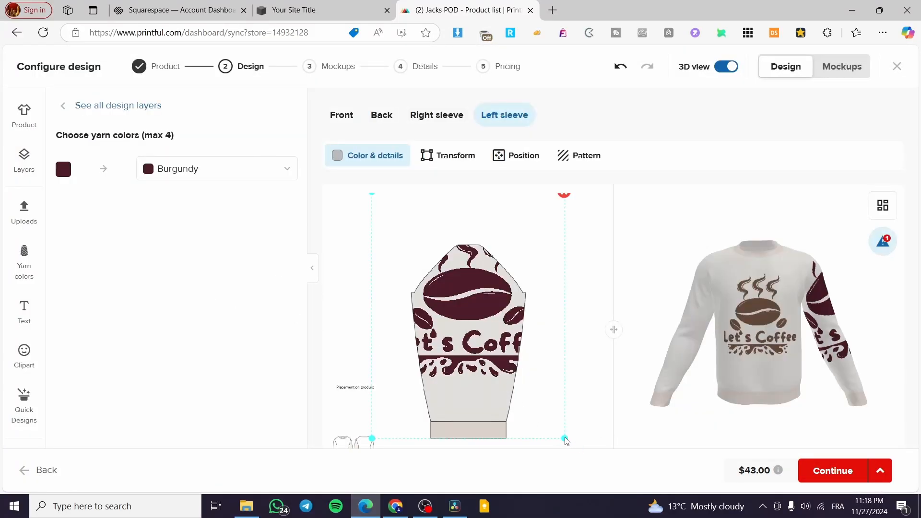
drag(565, 437, 494, 339)
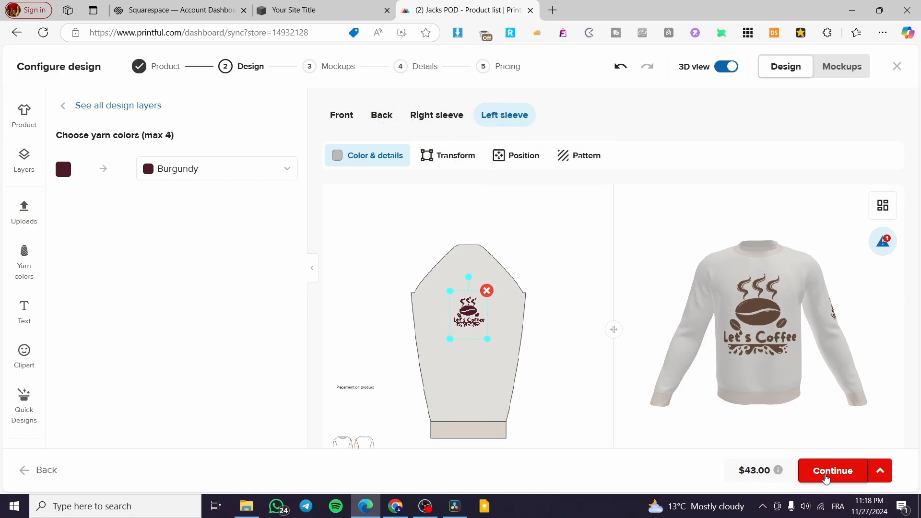
- Acknowledge the notice about adjusting each size, move the left sleeve illustration slightly down and continue to the mockups
mouse_move(761, 474)
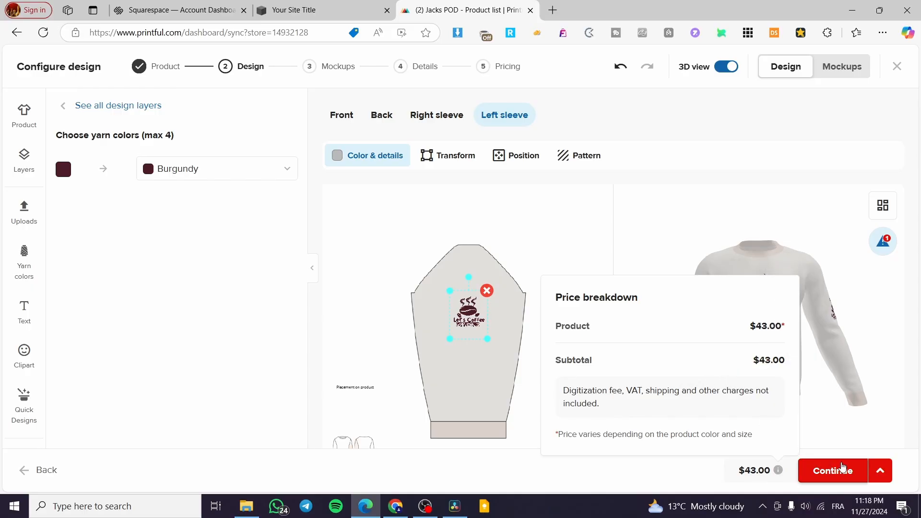
click(843, 469)
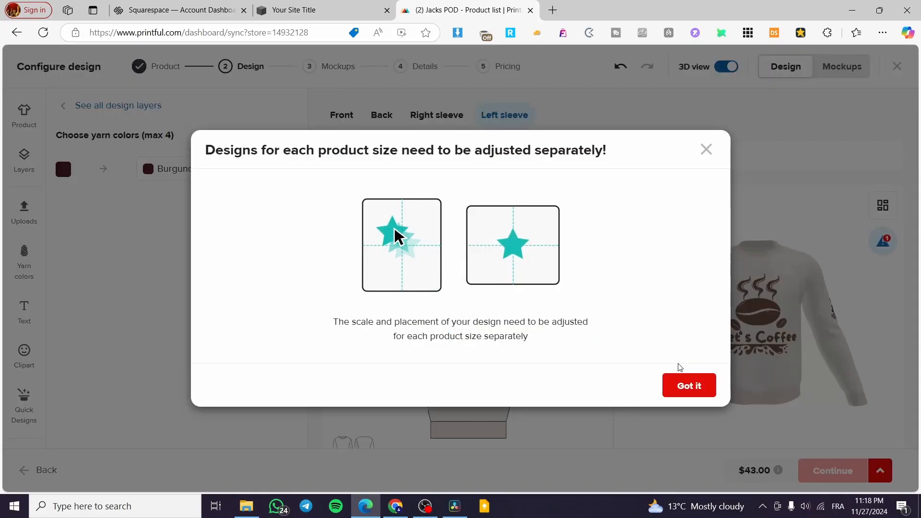
click(686, 385)
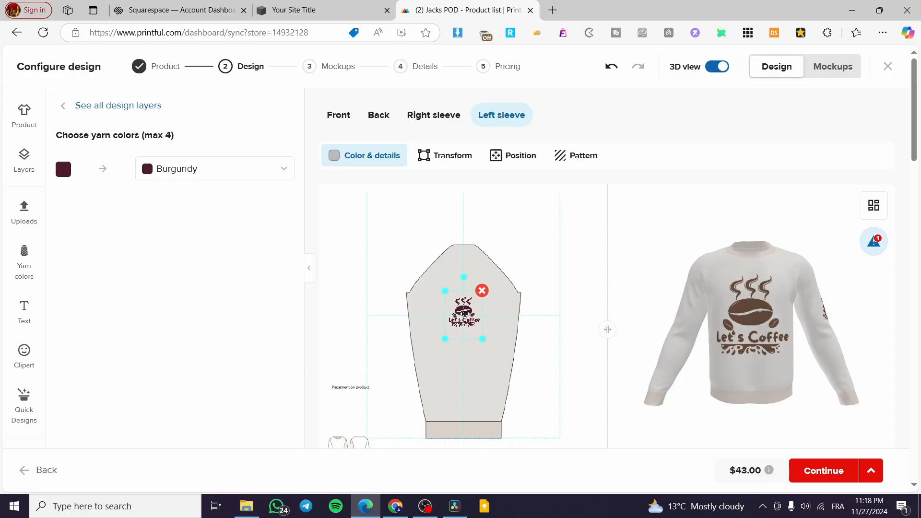
drag(465, 314, 465, 319)
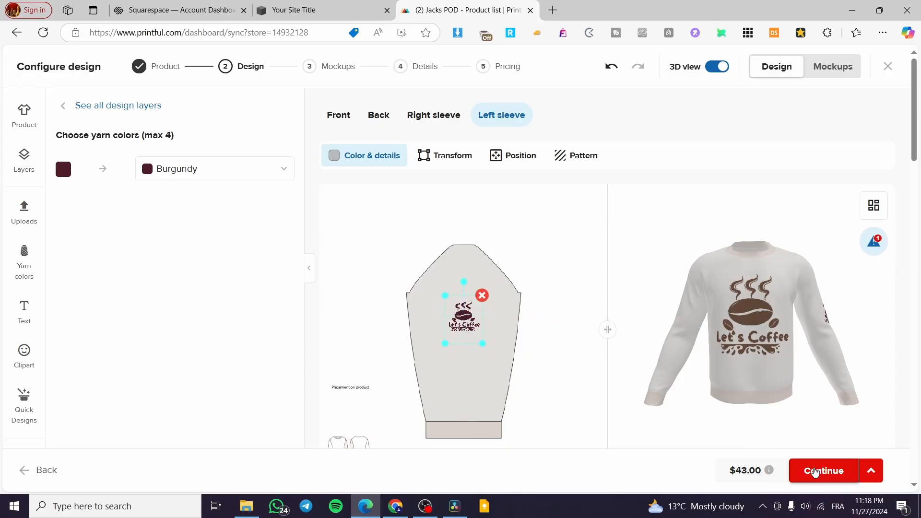
click(814, 473)
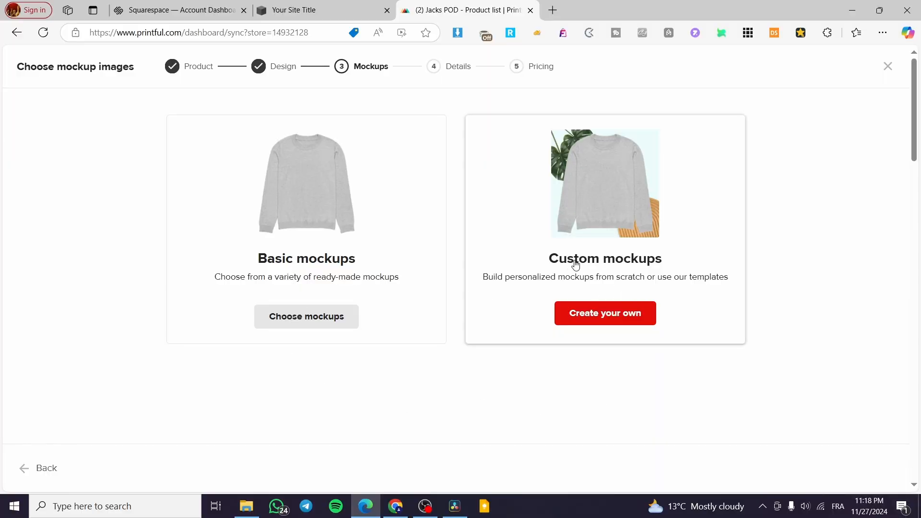
- Choose the basic mockups, look through the mockup preview and format options, and continue to the product details
click(292, 315)
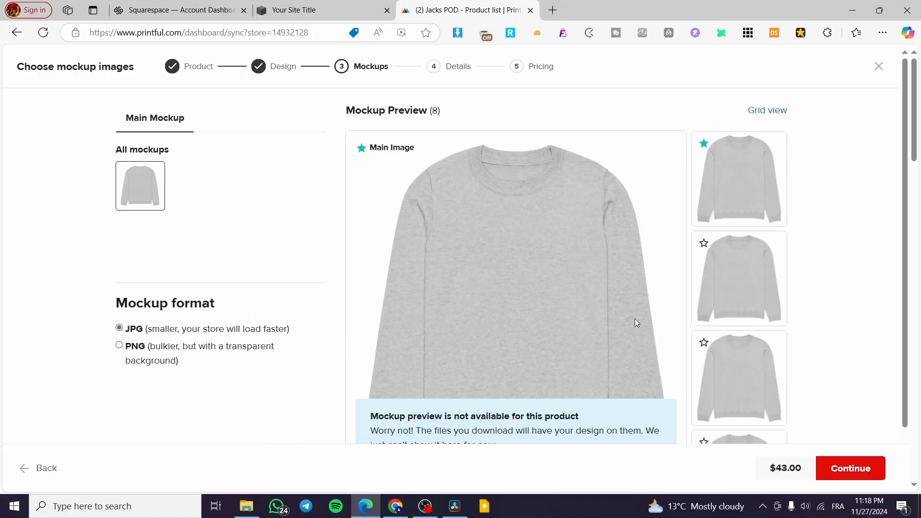
scroll(819, 346, down, 1)
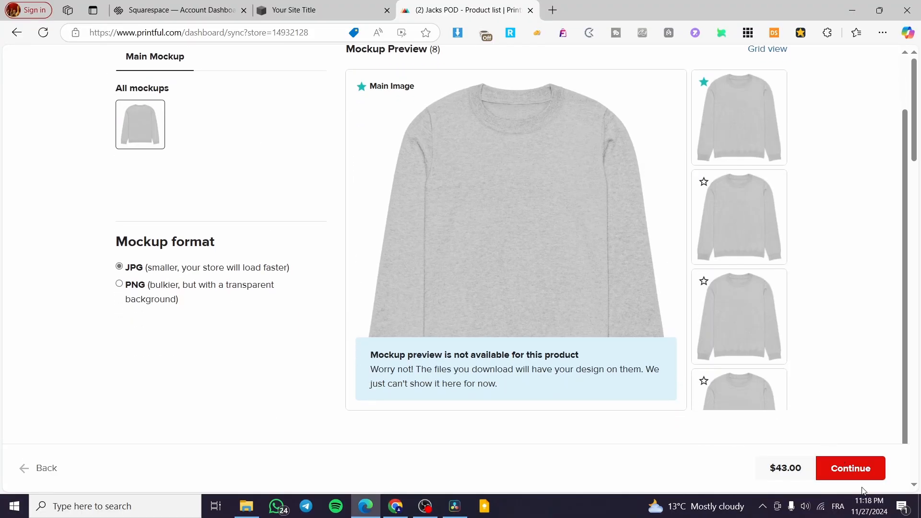
scroll(831, 372, up, 1)
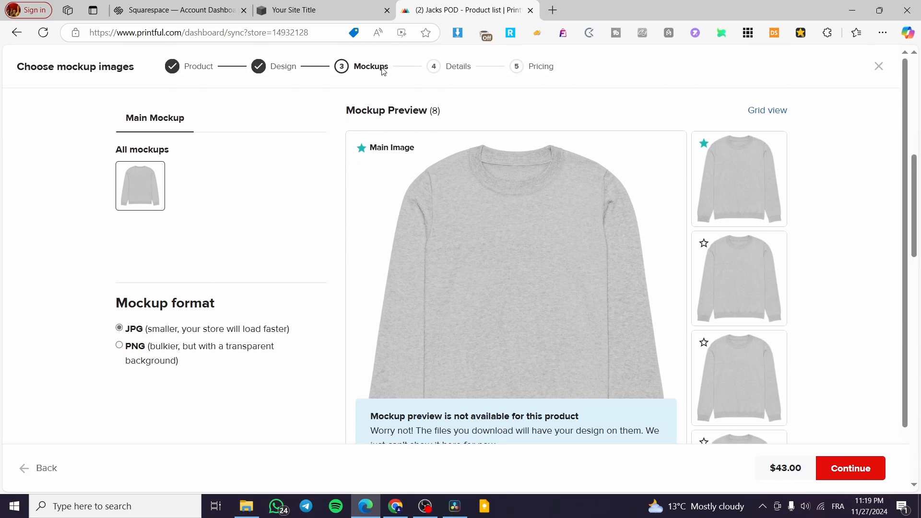
click(844, 472)
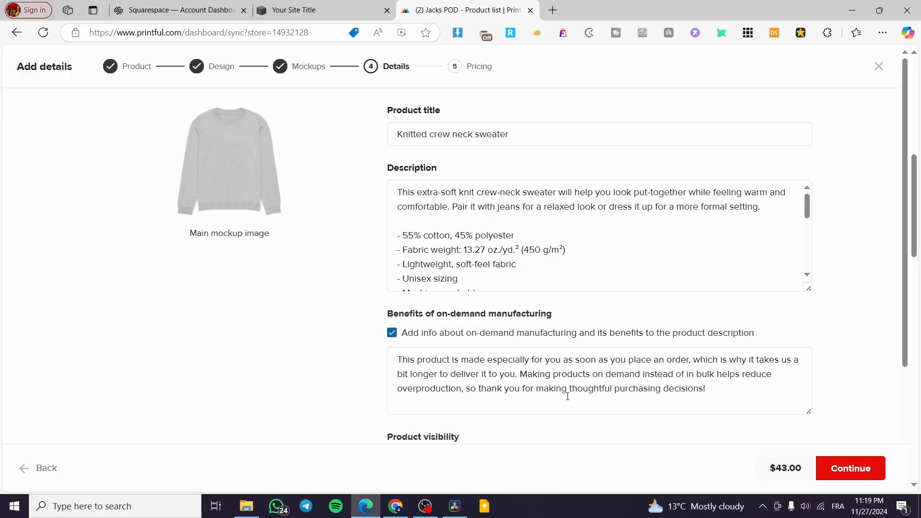
- Review the sweater's description, on-demand benefits text, visibility and store page settings, and continue to pricing
scroll(480, 240, down, 2)
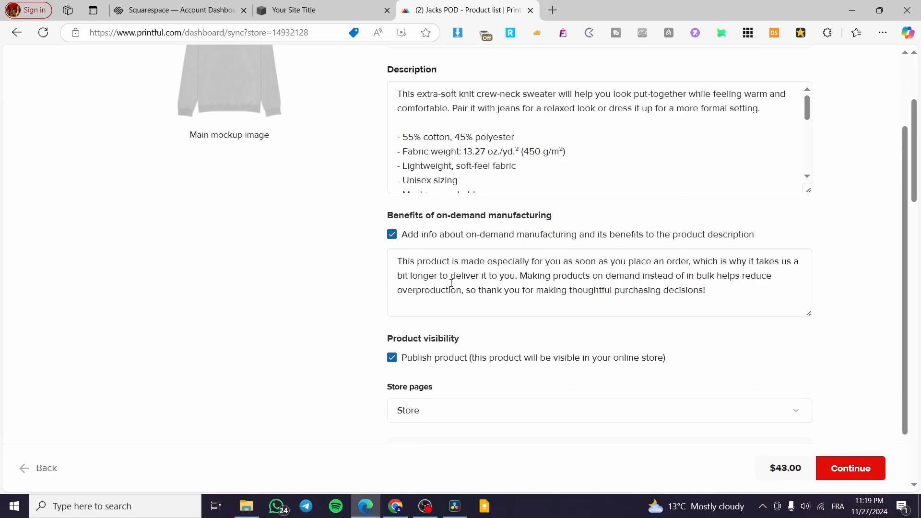
scroll(451, 283, up, 2)
scroll(571, 192, down, 8)
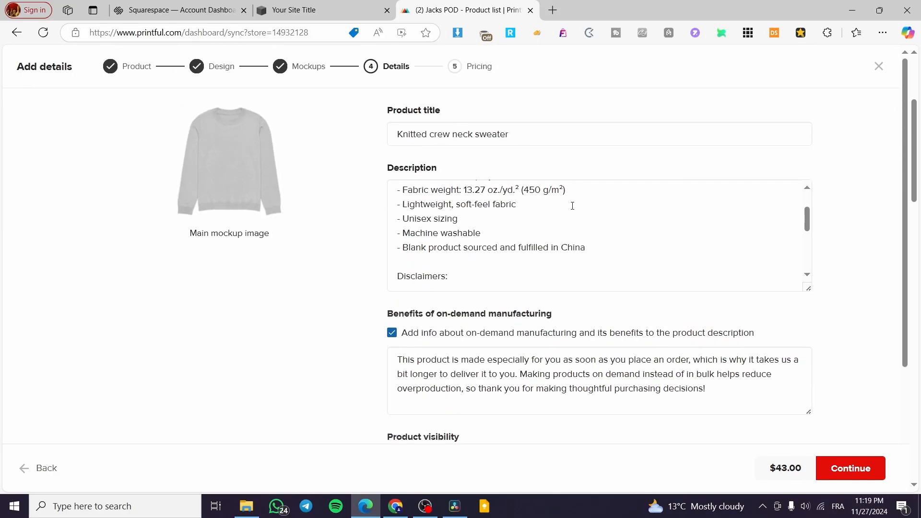
scroll(522, 365, down, 1)
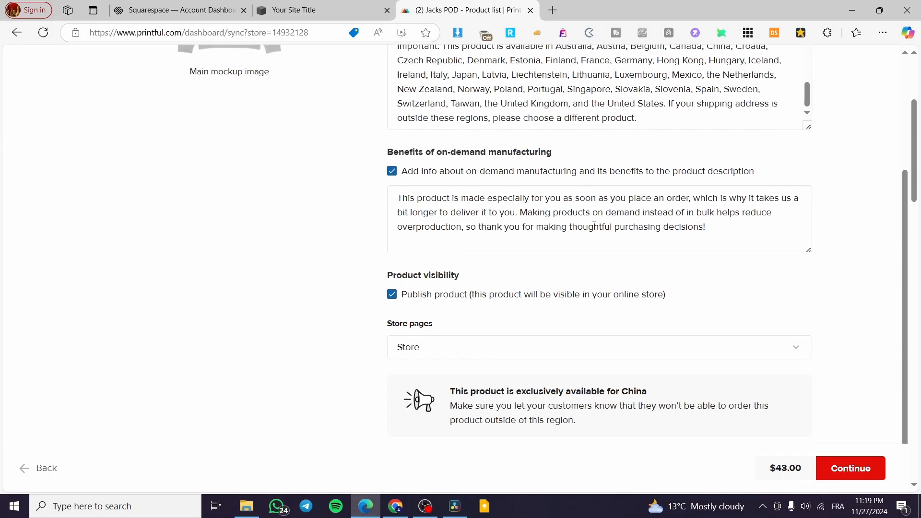
click(448, 355)
click(448, 355)
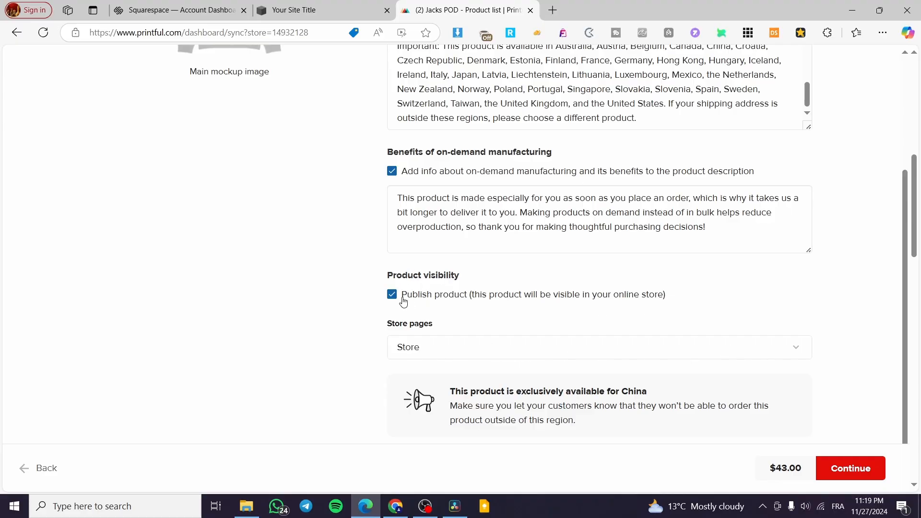
click(851, 471)
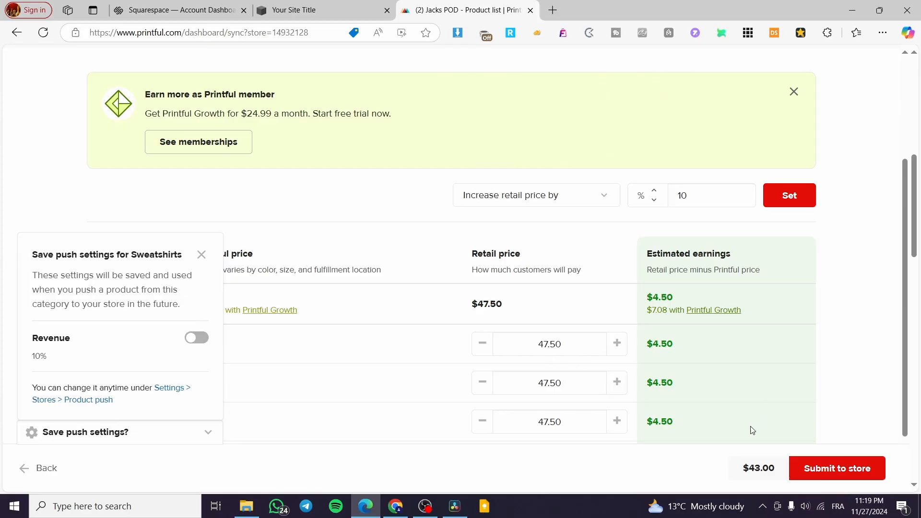
- Dismiss the sweatshirts push settings notice and increase the retail price of all sweater variants by 60 percent
scroll(545, 292, up, 3)
scroll(672, 370, down, 2)
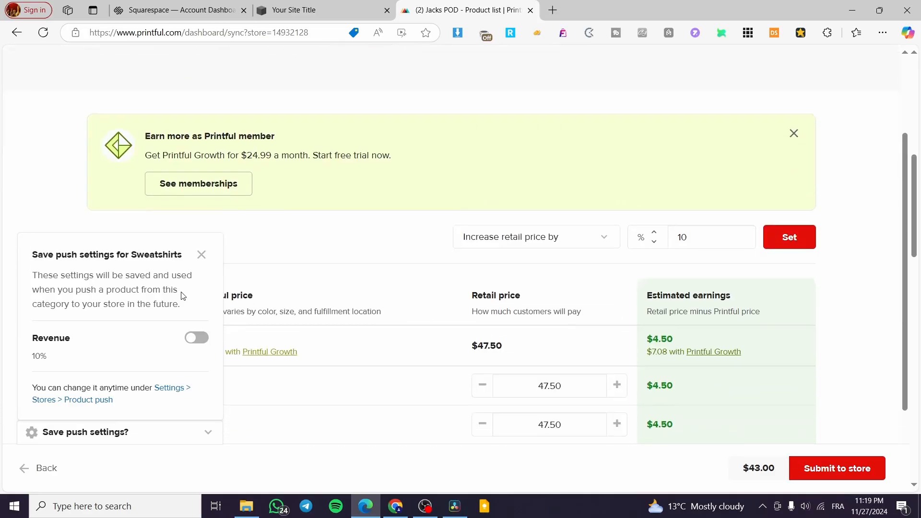
click(202, 255)
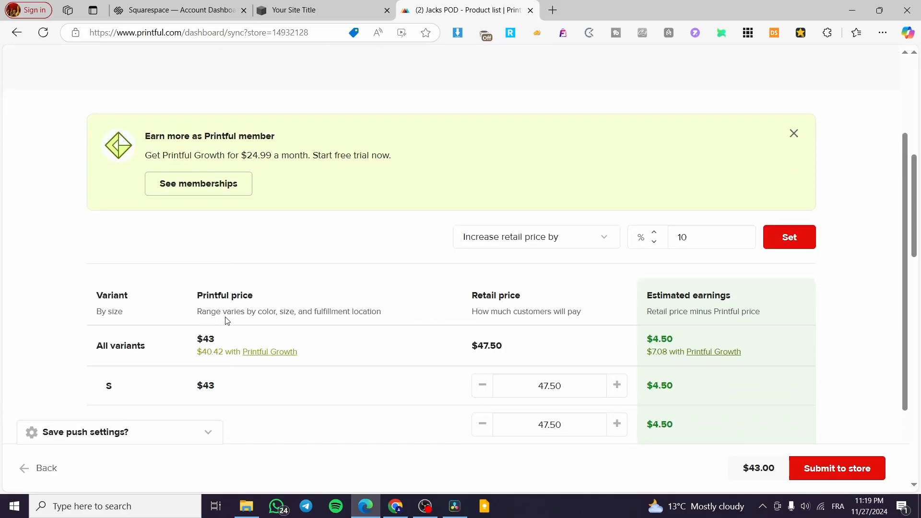
double_click(672, 240)
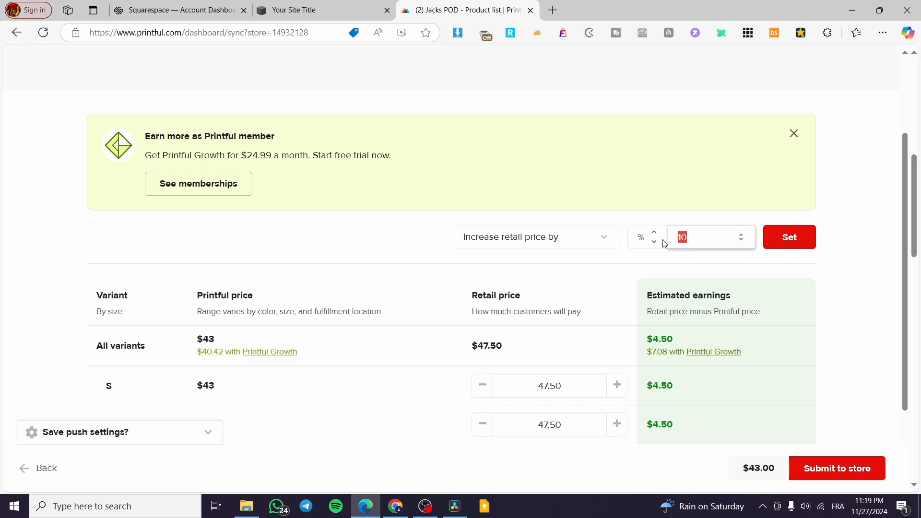
text(6)
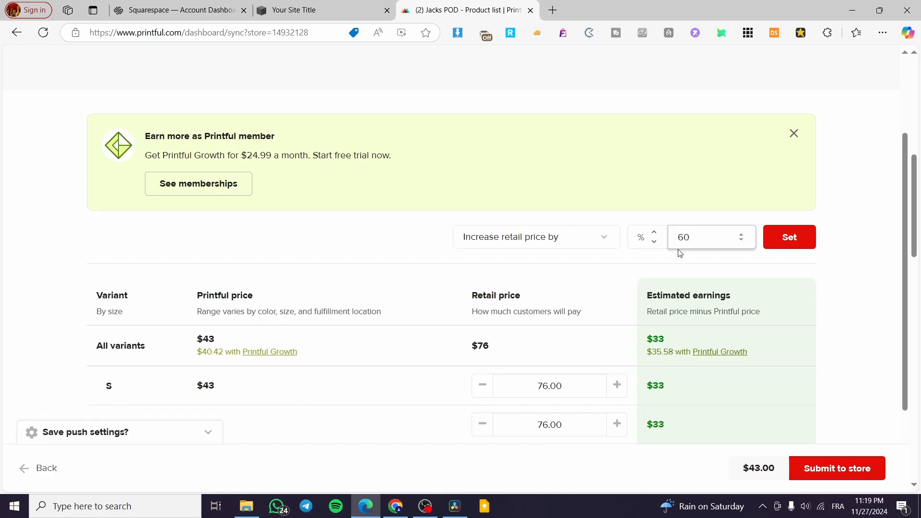
- Increase the retail price of all sweater variants by 50 percent, and again by 10 percent
double_click(676, 239)
text(5)
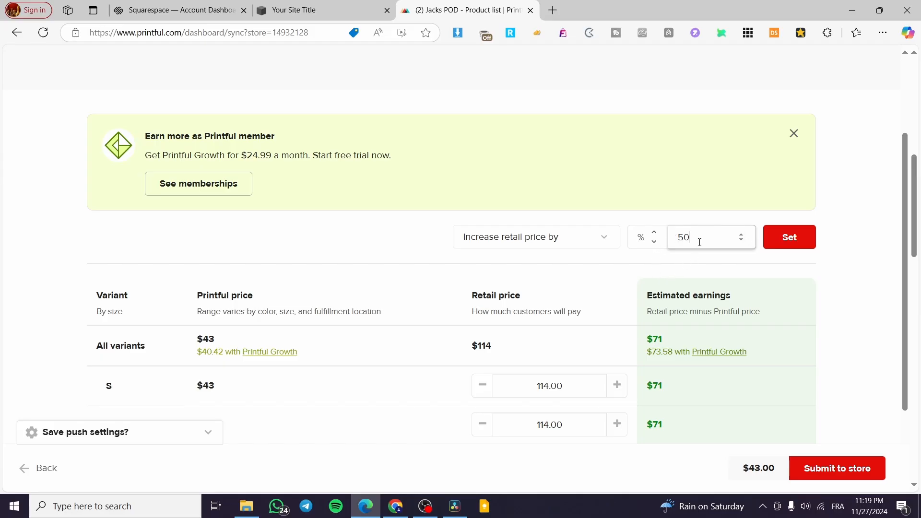
drag(701, 234, 655, 238)
key(BackSpace)
text(10)
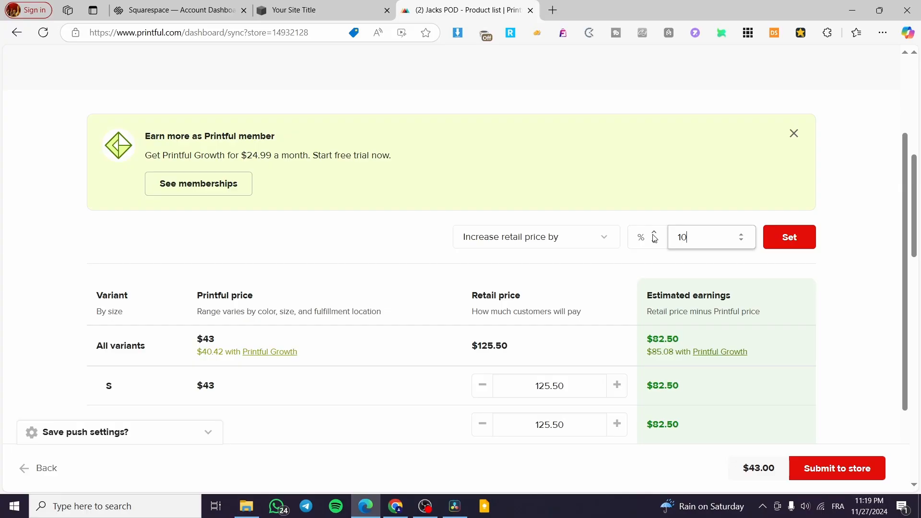
- Change the price increase unit from percent to dollars and raise all variants' retail price by $10
scroll(417, 305, down, 2)
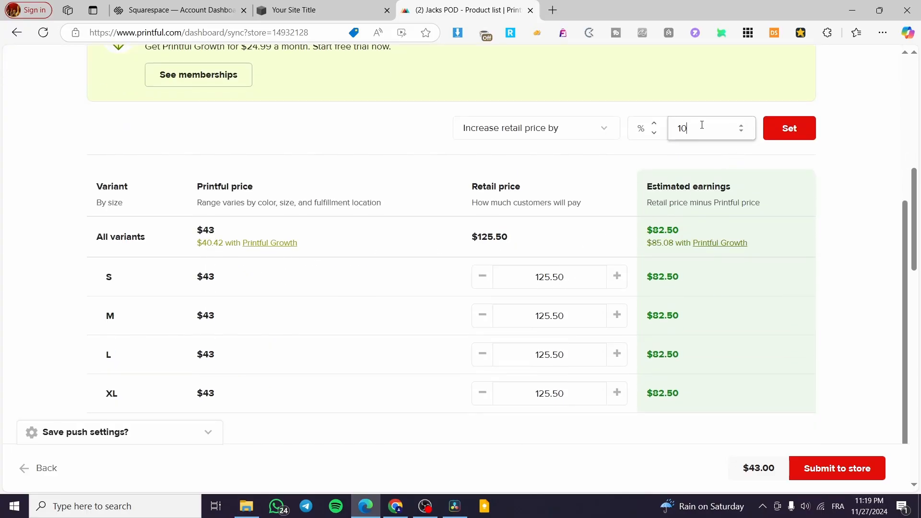
click(655, 133)
key(Tab)
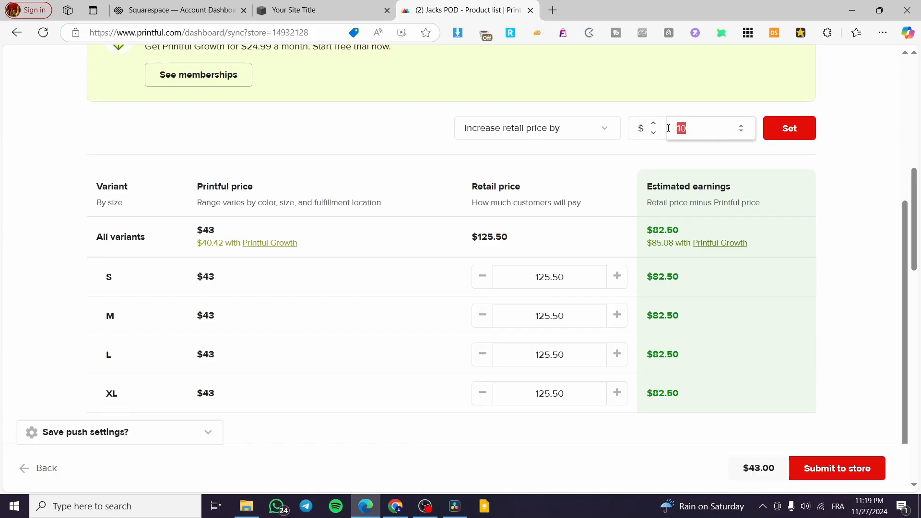
key(Return)
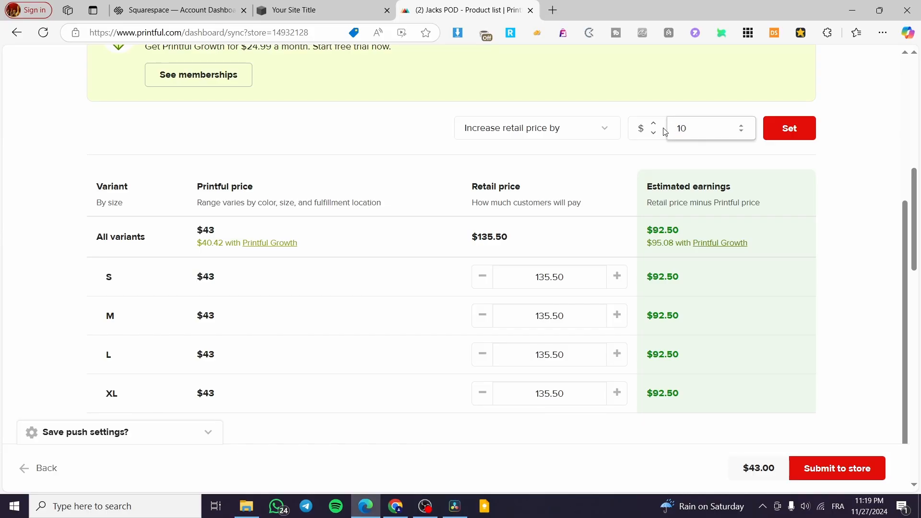
click(536, 217)
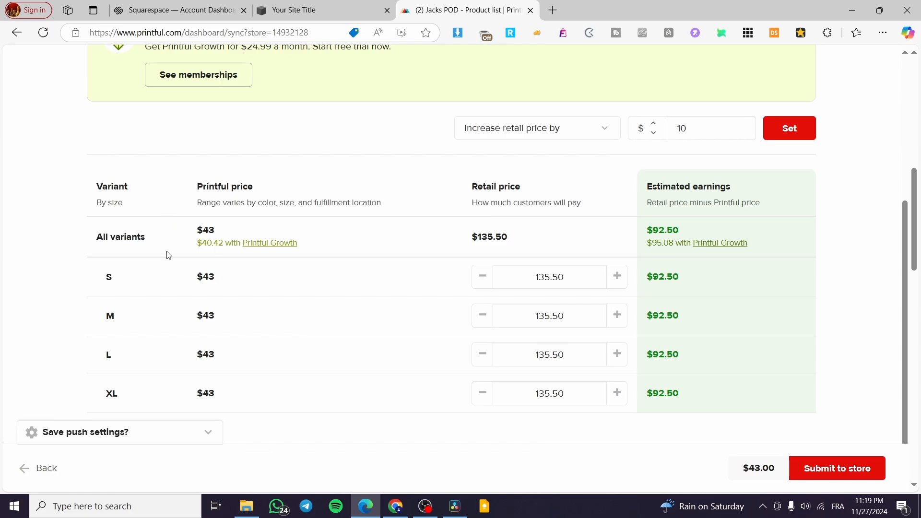
- Turn on the Revenue option in the saved push settings for sweatshirts and close those settings
scroll(299, 245, down, 2)
scroll(163, 355, down, 3)
click(208, 434)
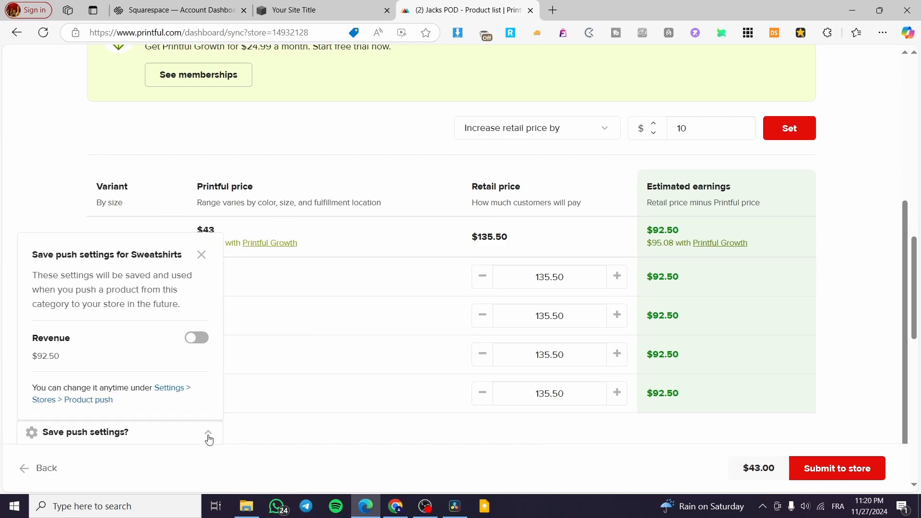
click(198, 338)
click(201, 254)
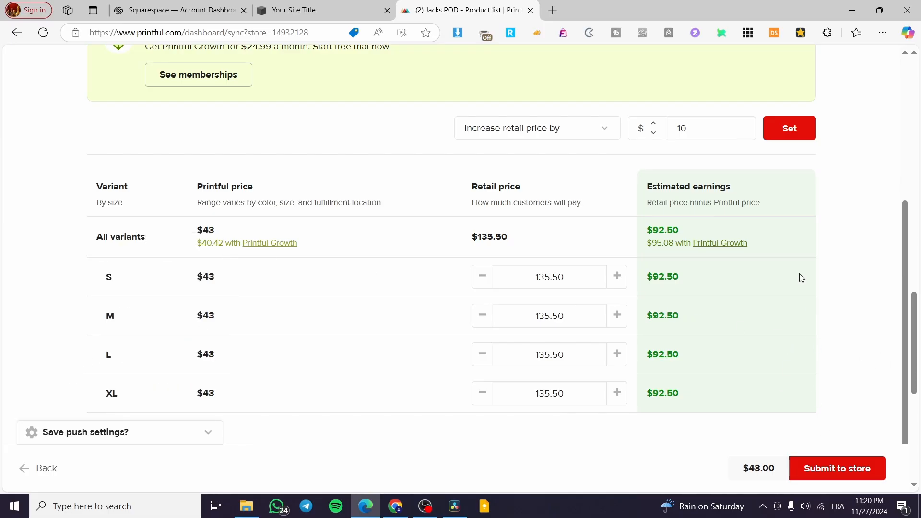
- Try to apply a retail price increase of $0 to all sweater variants
drag(719, 134, 664, 133)
text(0)
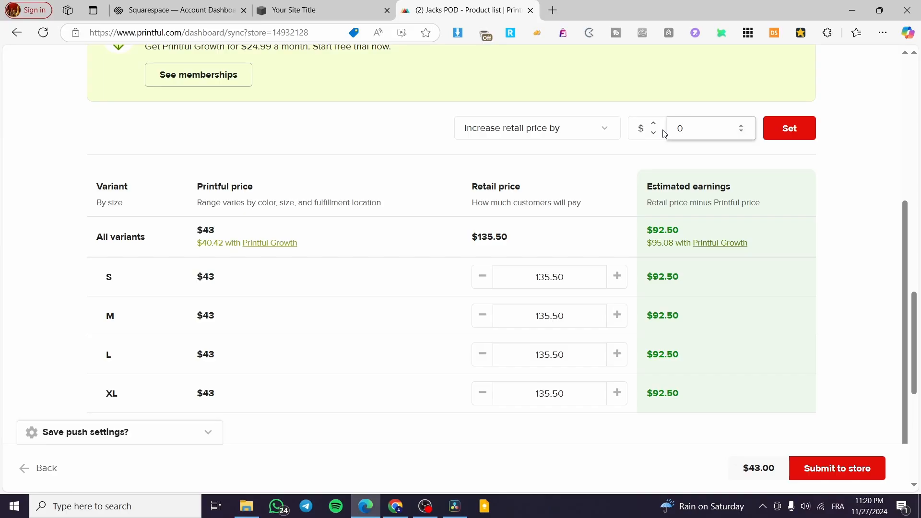
click(767, 138)
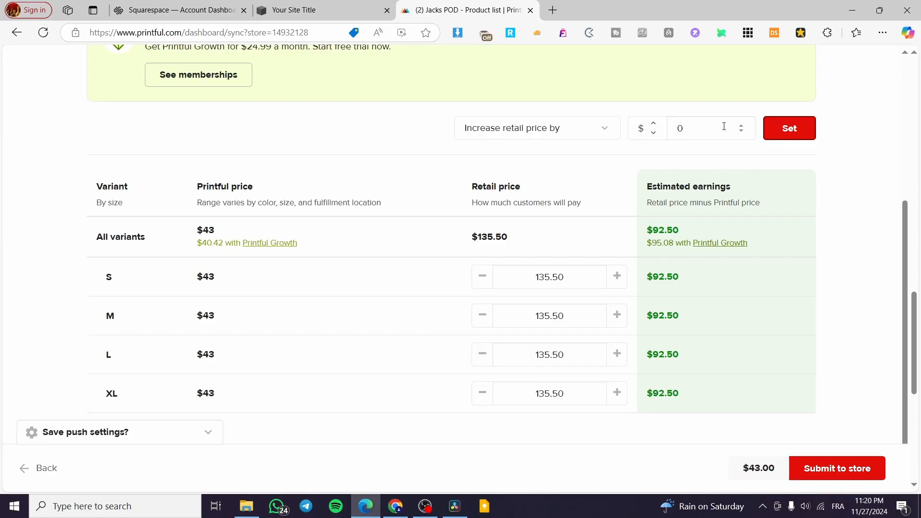
drag(724, 126, 680, 124)
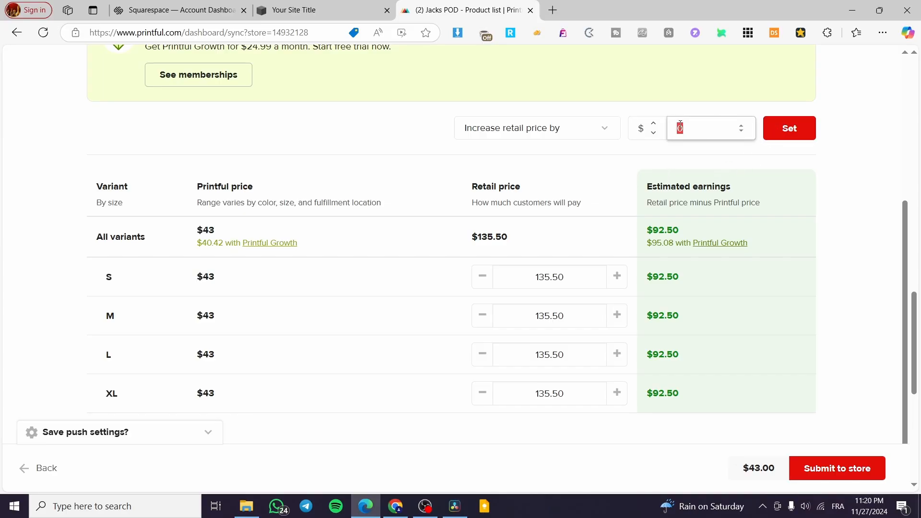
- Change the bulk pricing mode to Set retail price to and price all sweater variants at $60
click(592, 133)
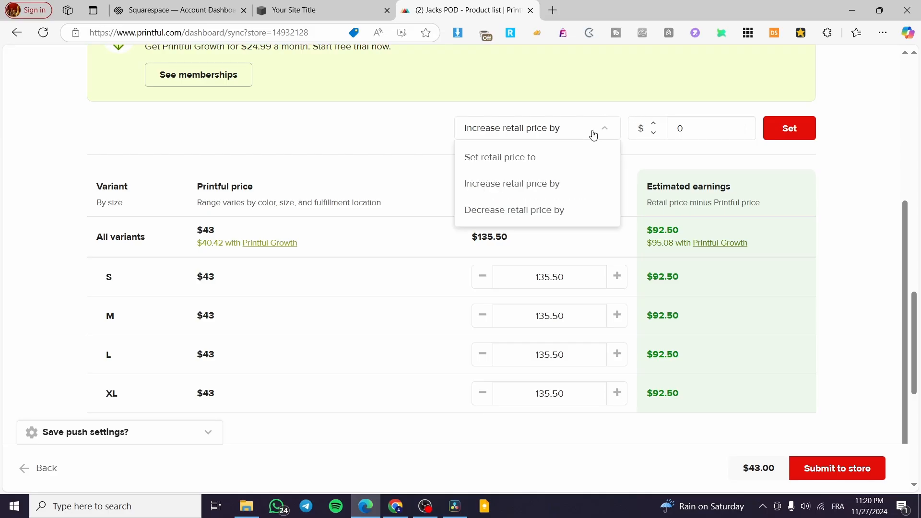
click(580, 157)
drag(679, 127, 672, 130)
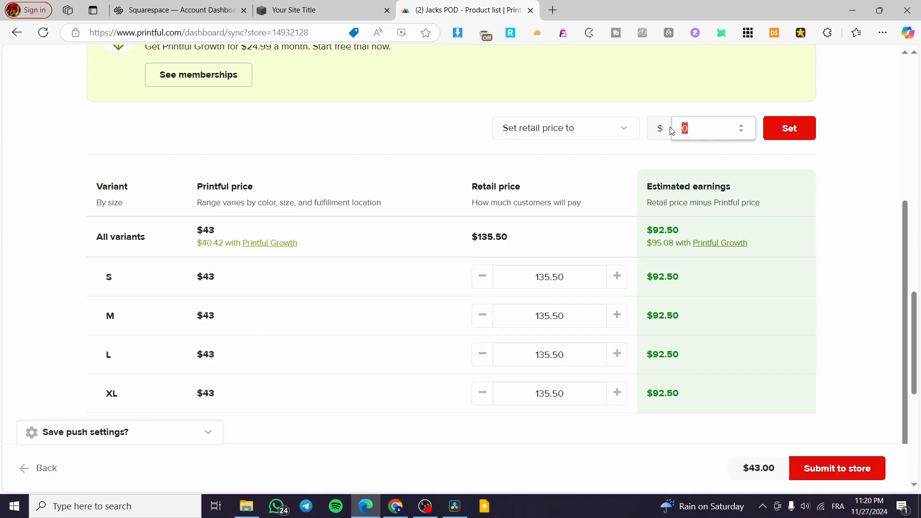
key(Return)
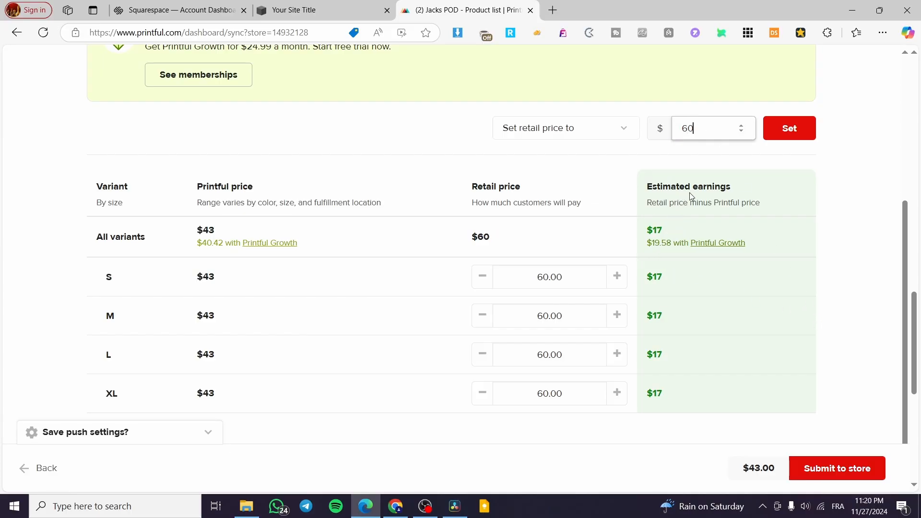
- Set the retail price of all sweater variants to $65.99 and submit the product to the store
drag(712, 134, 672, 132)
text(65.99)
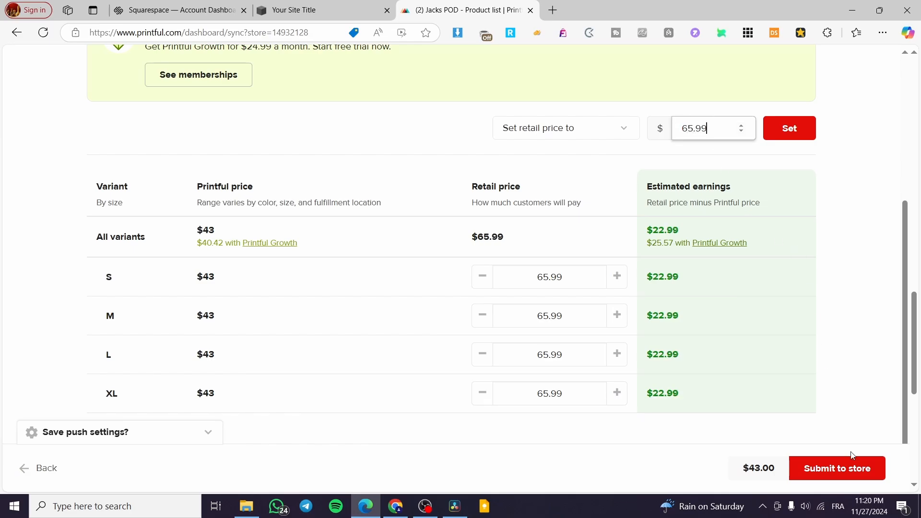
click(846, 471)
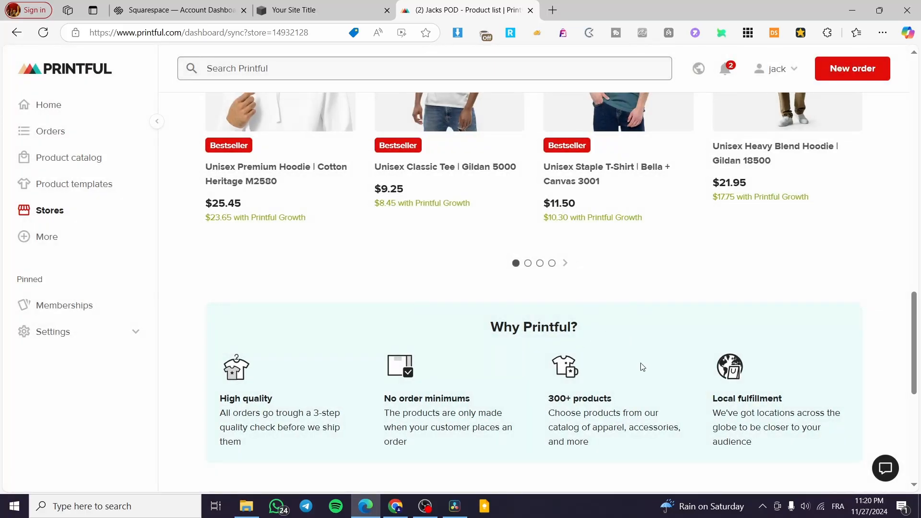
- Switch to the Squarespace site, reload it, check back on the Printful store page, and open the Squarespace product list
click(320, 8)
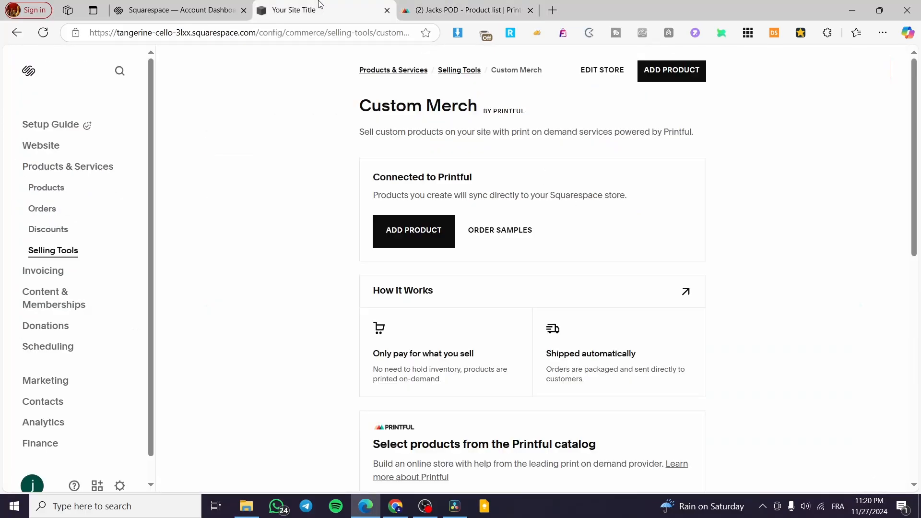
click(43, 32)
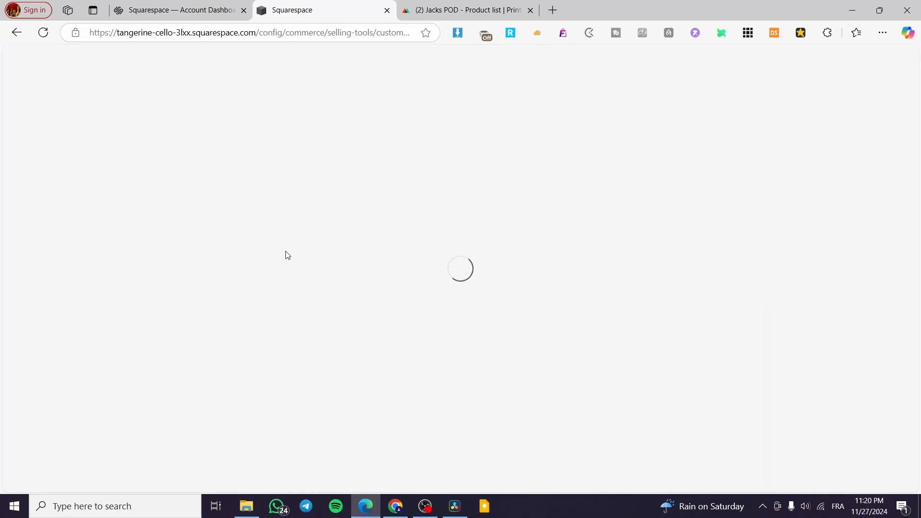
click(482, 9)
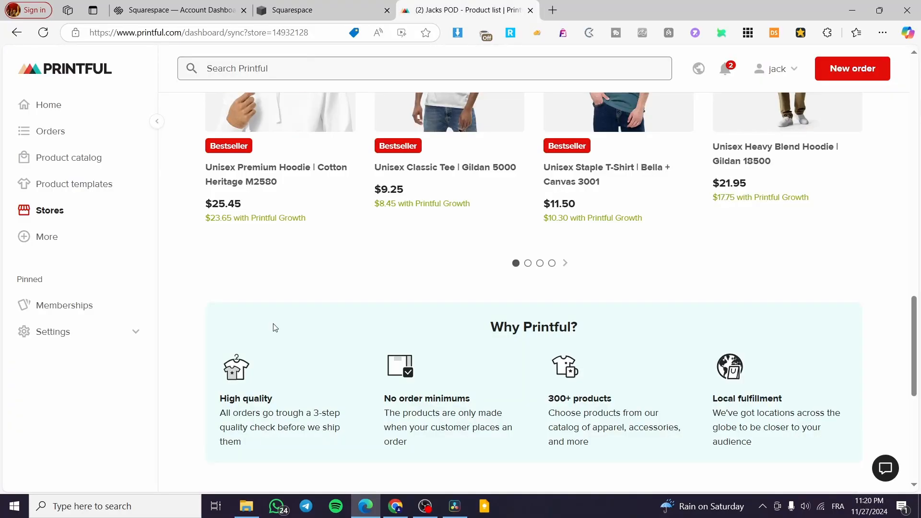
scroll(129, 331, up, 7)
key(ctrl+shift+Tab)
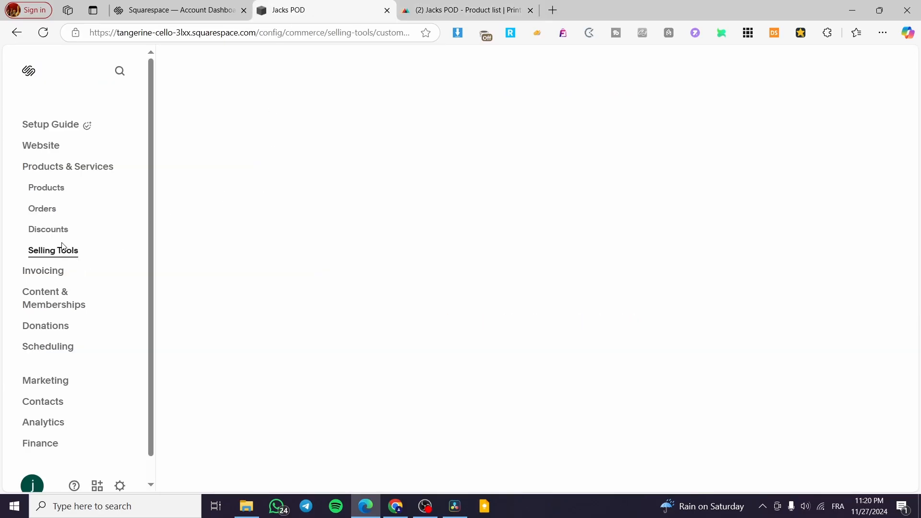
click(51, 189)
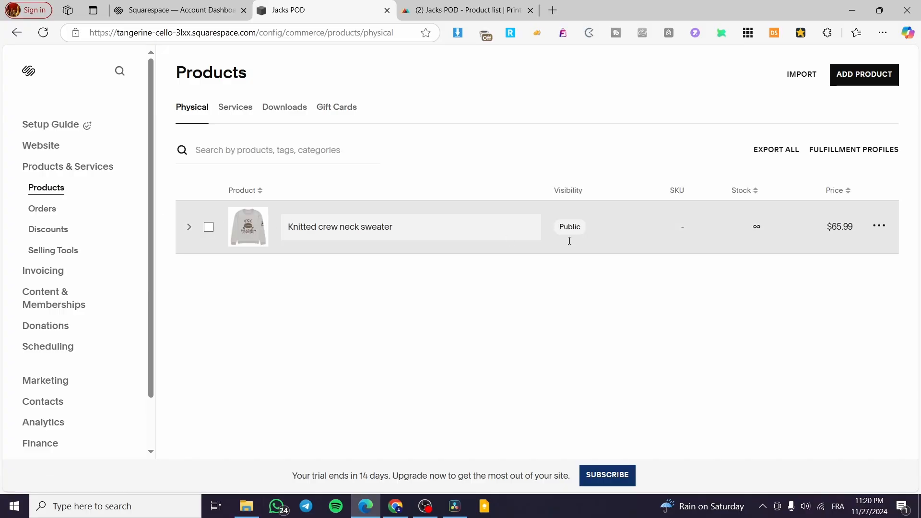
- Open the knitted crew neck sweater for editing and review its description, images, variants, fulfillment and visibility settings
click(879, 226)
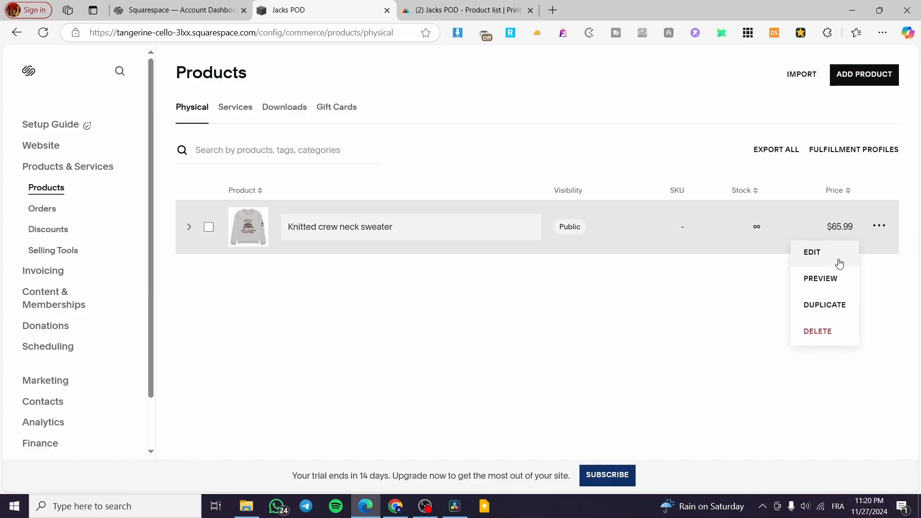
click(839, 264)
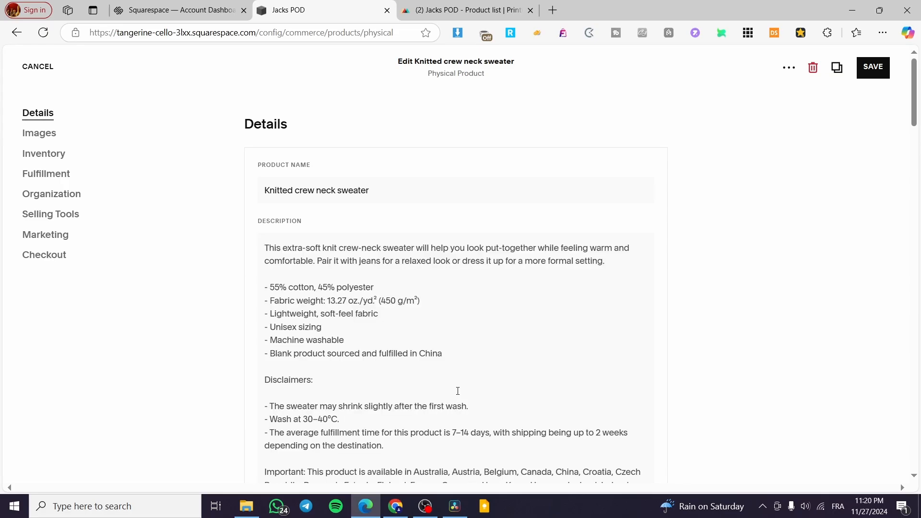
scroll(458, 391, down, 10)
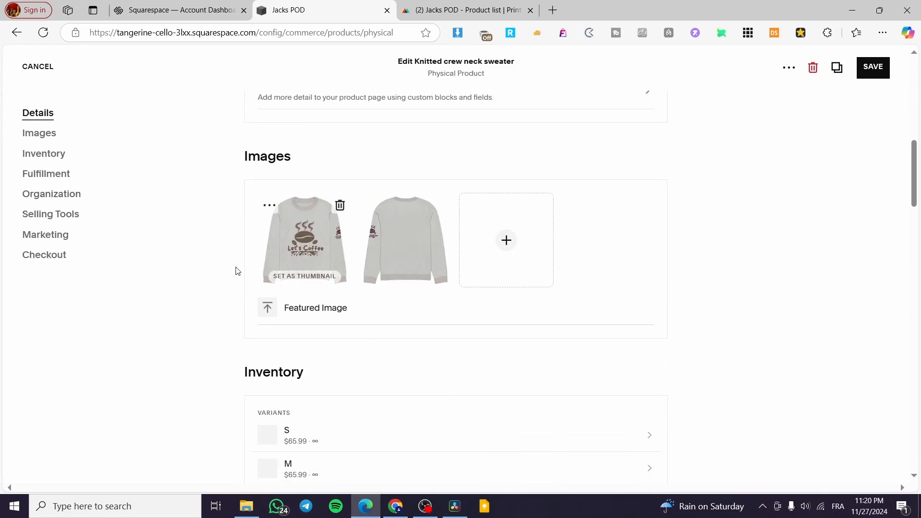
scroll(658, 321, down, 2)
scroll(647, 316, down, 4)
scroll(766, 290, down, 5)
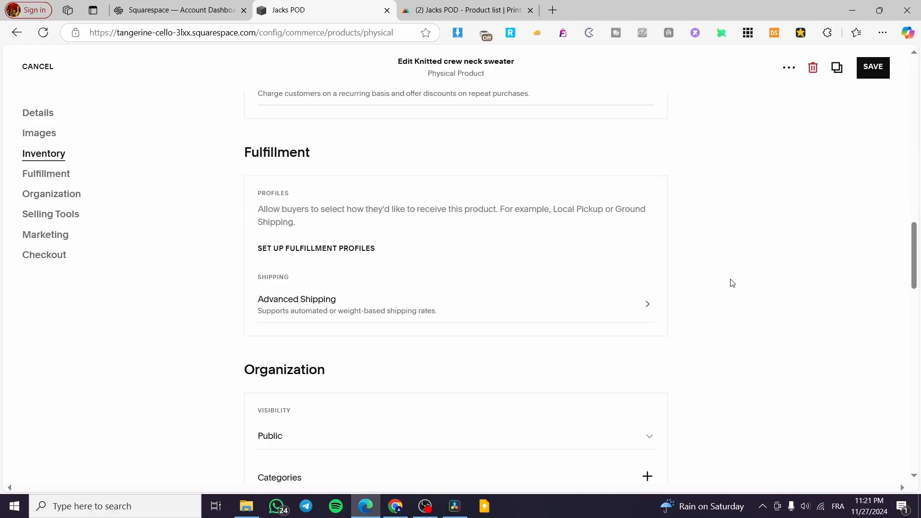
scroll(732, 283, up, 15)
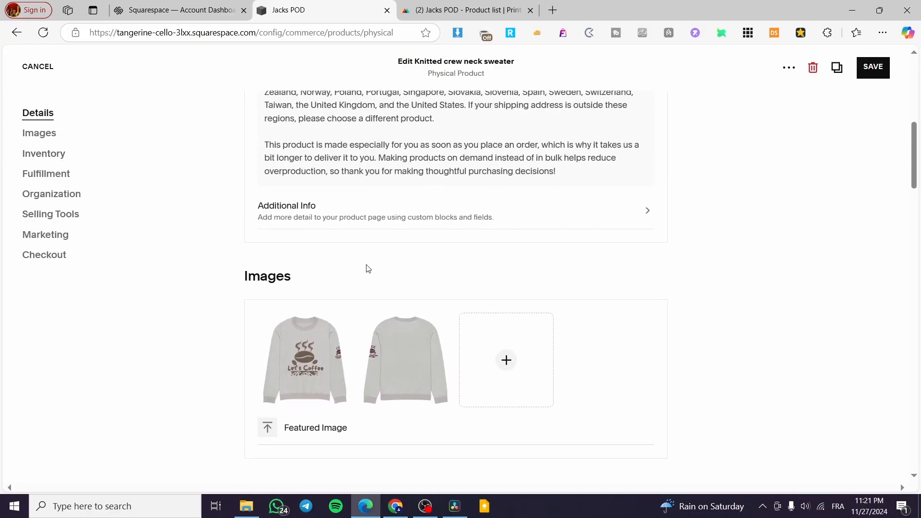
scroll(340, 225, up, 8)
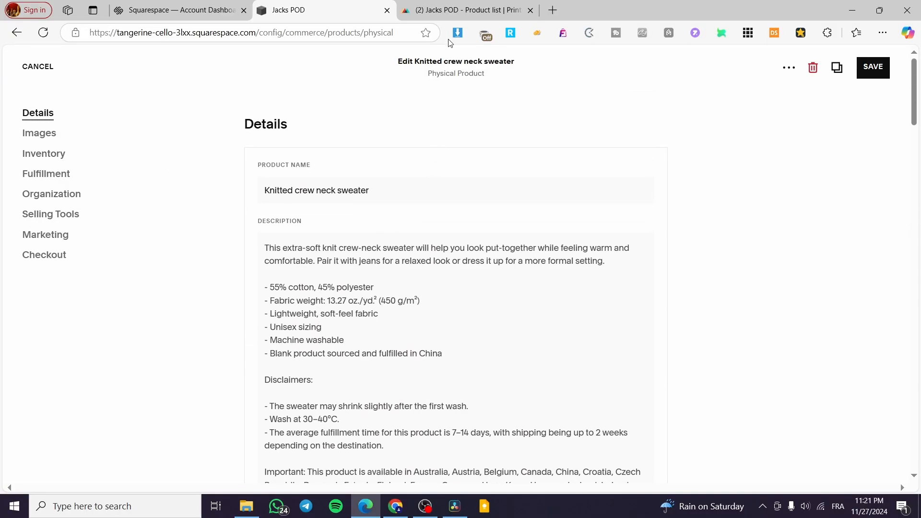